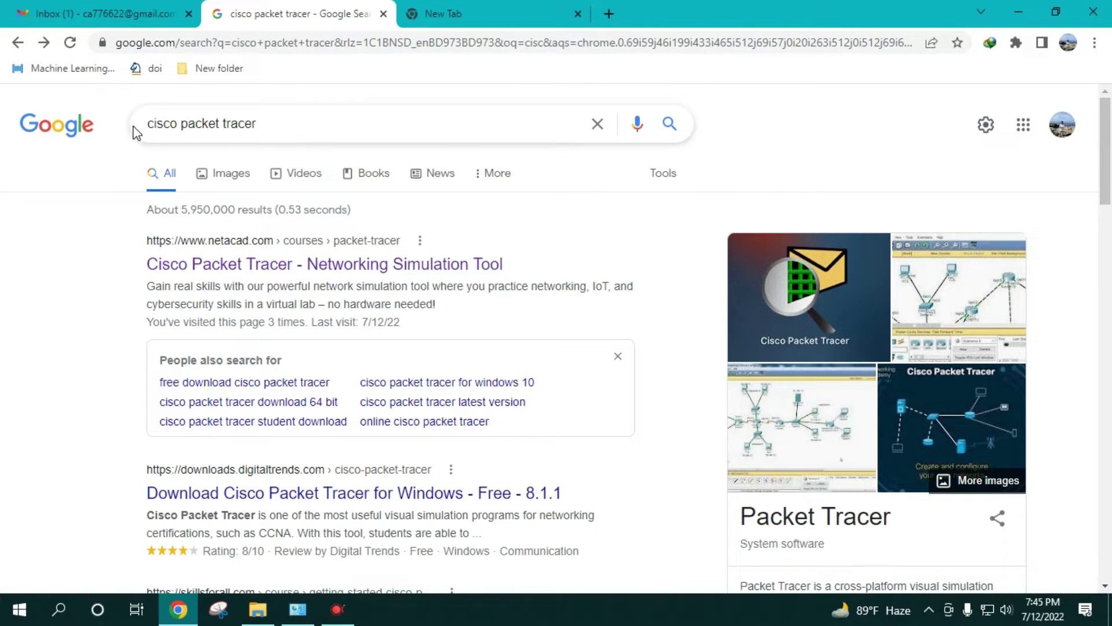
- Re-run the Google search for 'cisco packet tracer'
left_click(285, 129)
key("Return")
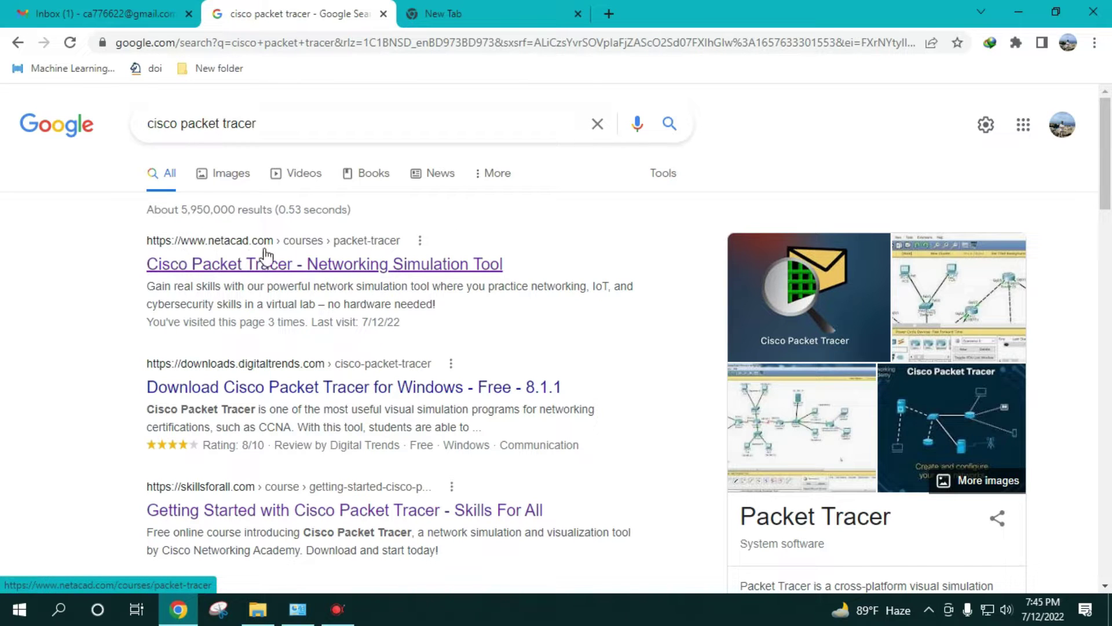
- Open the netacad.com Packet Tracer result and view its courses to get the Skills For All notice
left_click(242, 268)
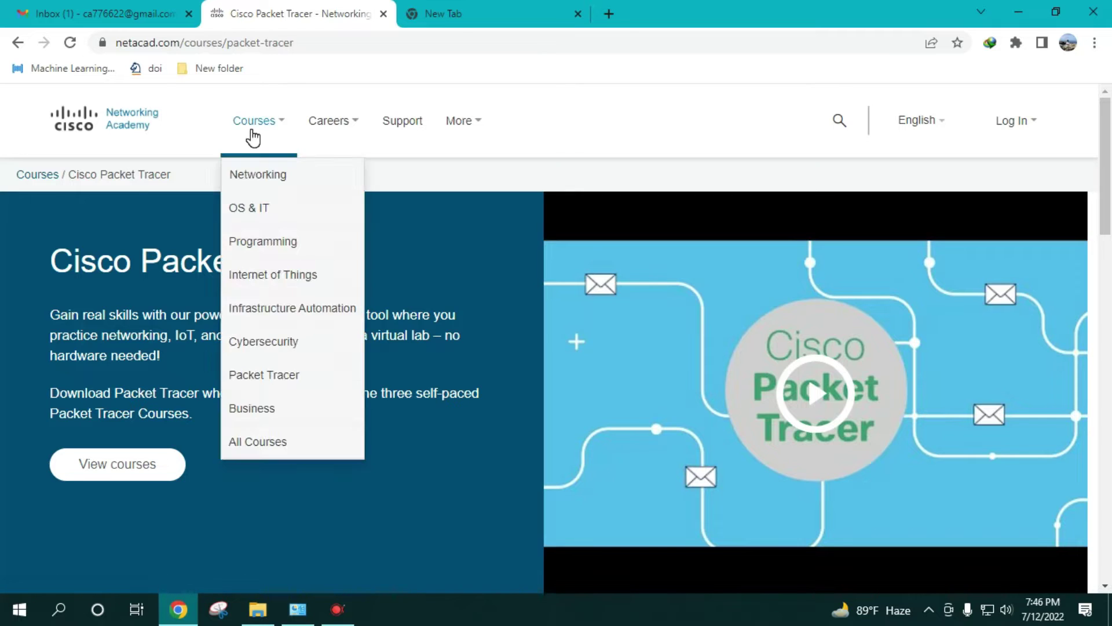
mouse_move(329, 120)
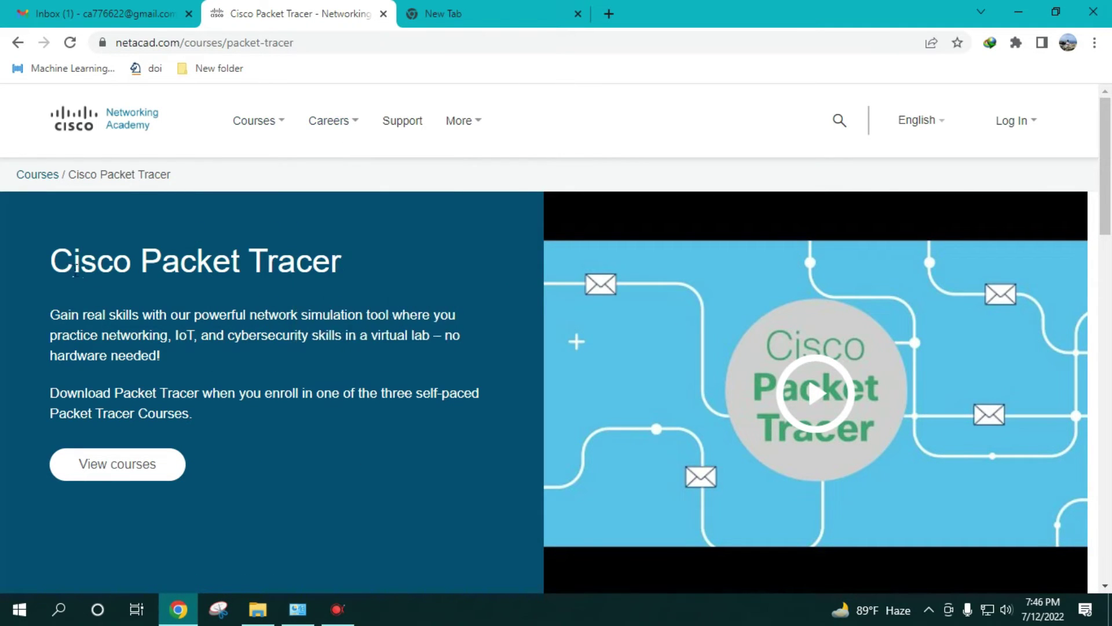
left_click(128, 478)
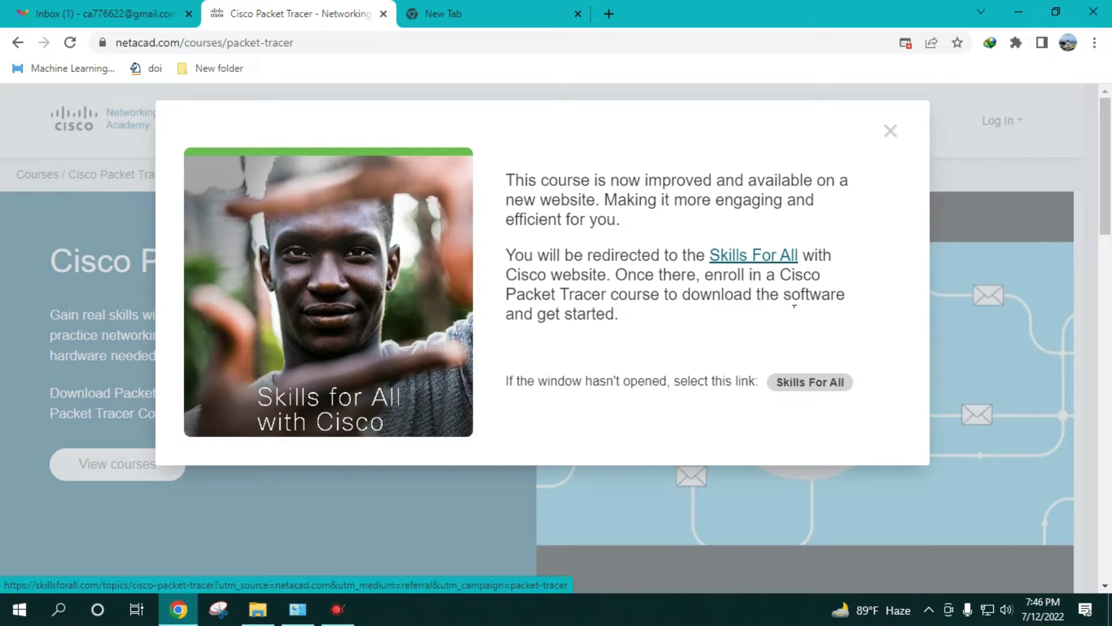
- Follow the Skills For All link and open the 'Getting Started with Cisco Packet Tracer' course
left_click(814, 392)
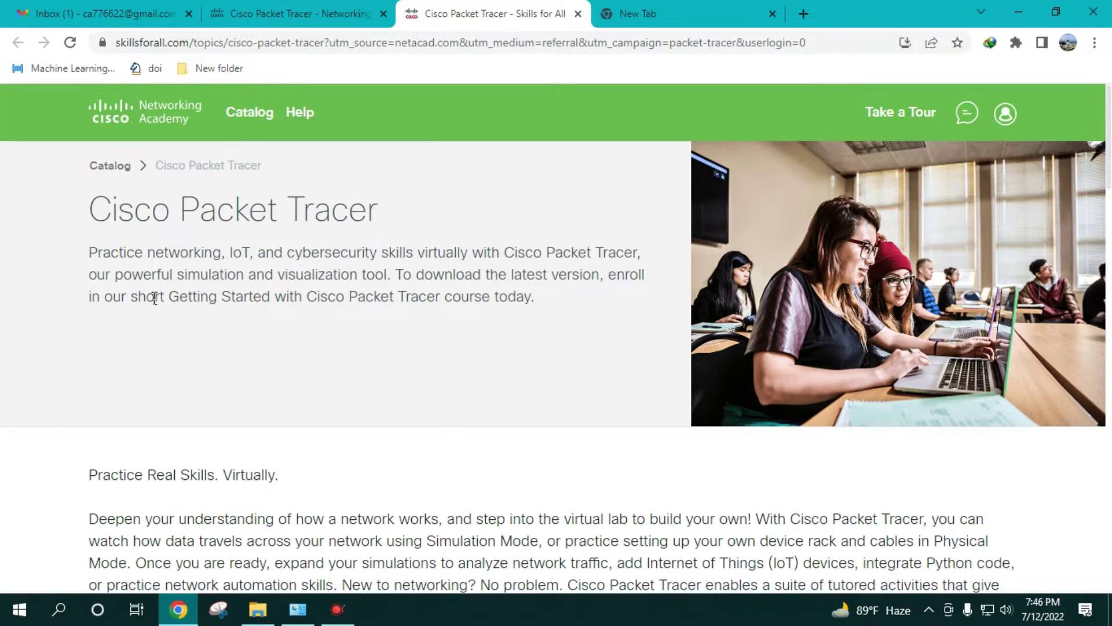
scroll(452, 346, "down", 9)
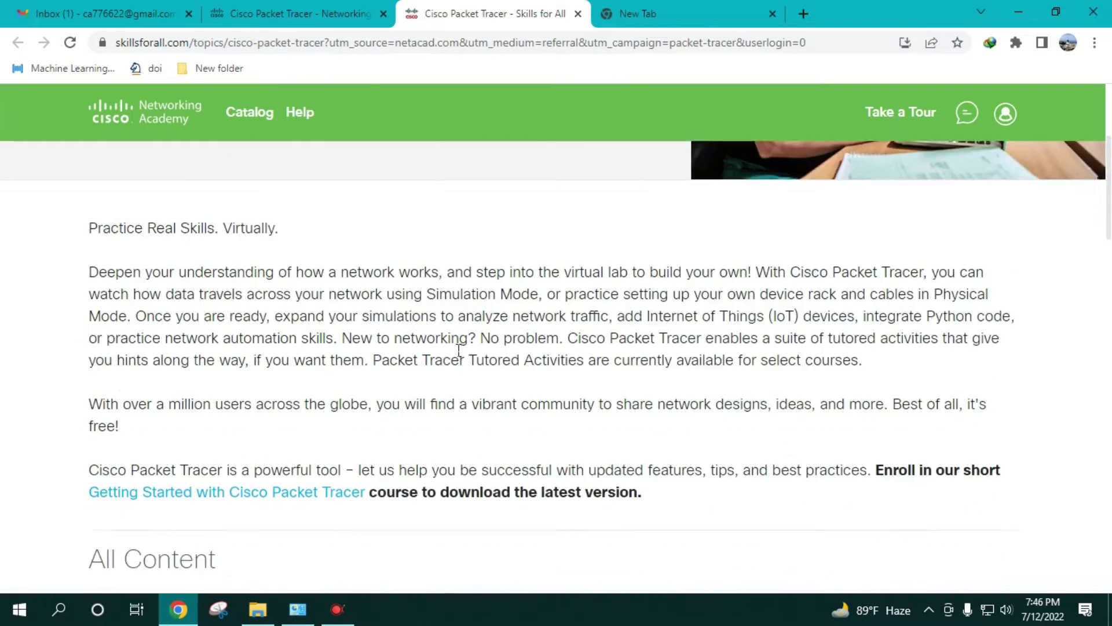
scroll(452, 347, "down", 1)
scroll(325, 405, "down", 3)
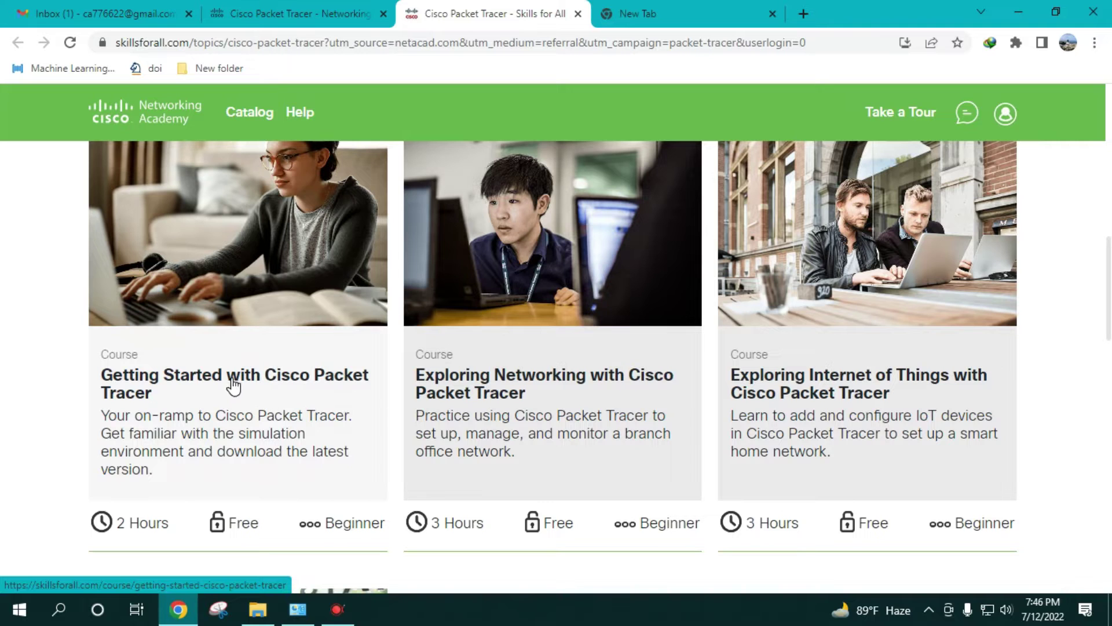
scroll(243, 382, "up", 1)
scroll(259, 385, "down", 1)
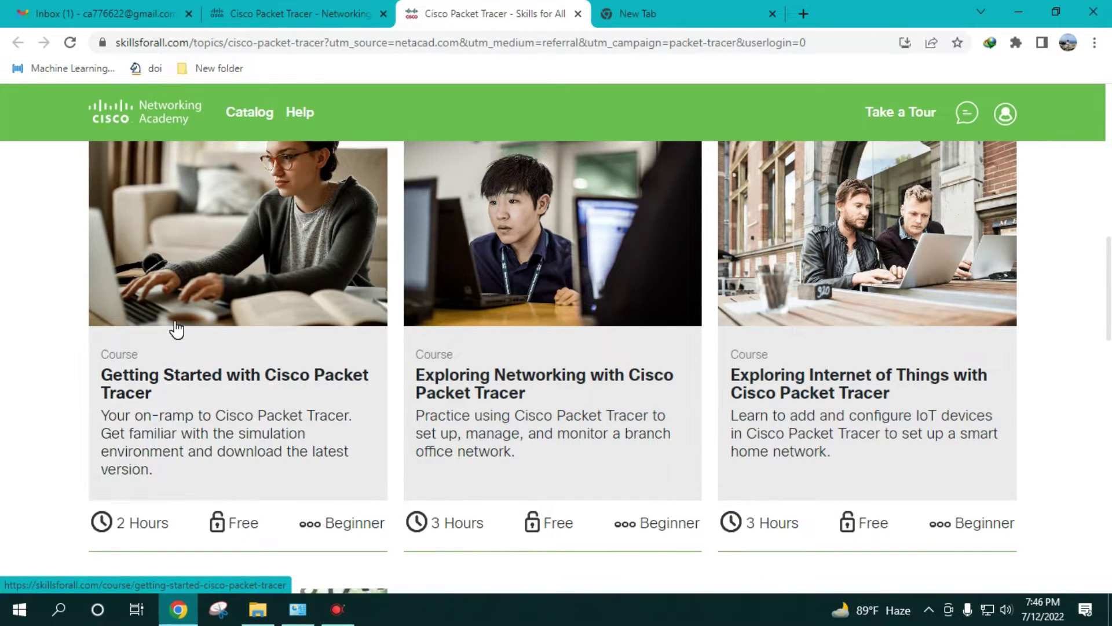
left_click(174, 323)
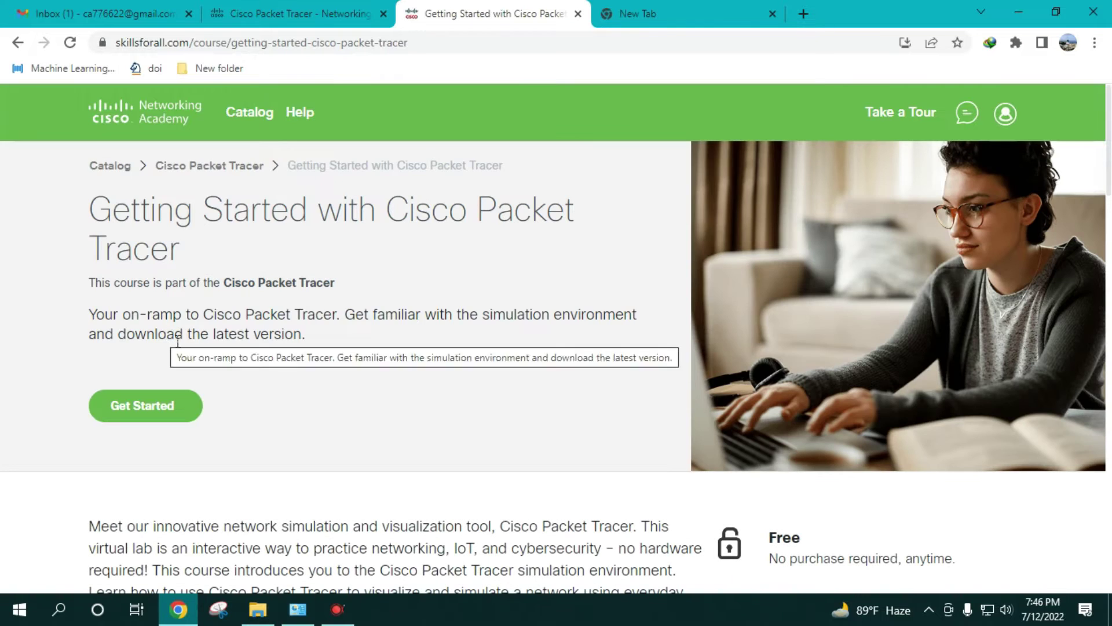
- Start enrolling in the course with English as the course language
left_click(157, 407)
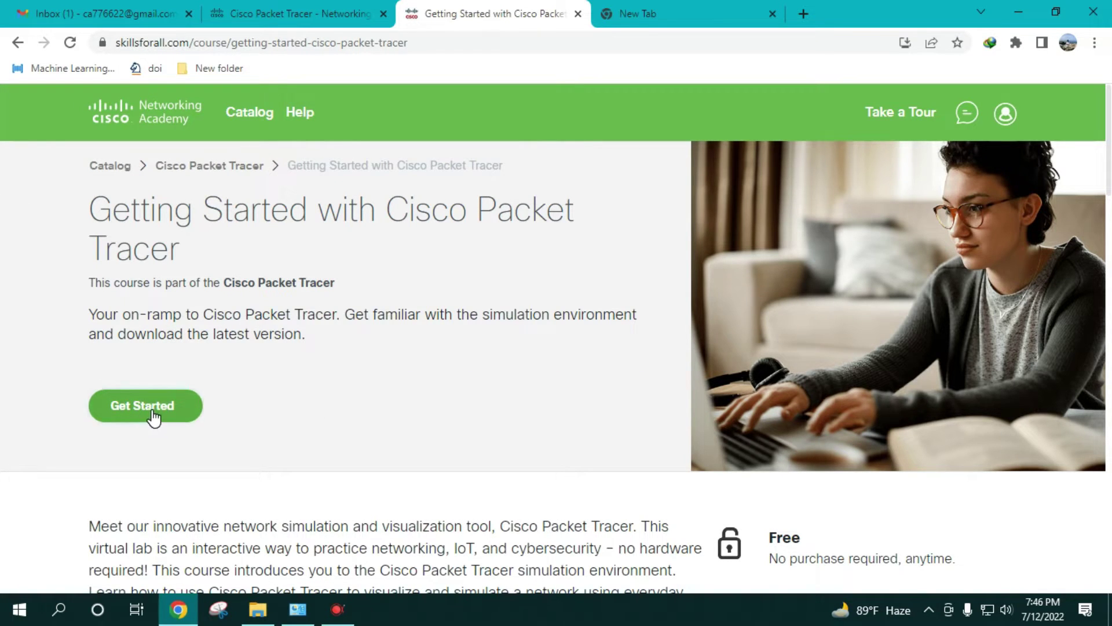
left_click(151, 414)
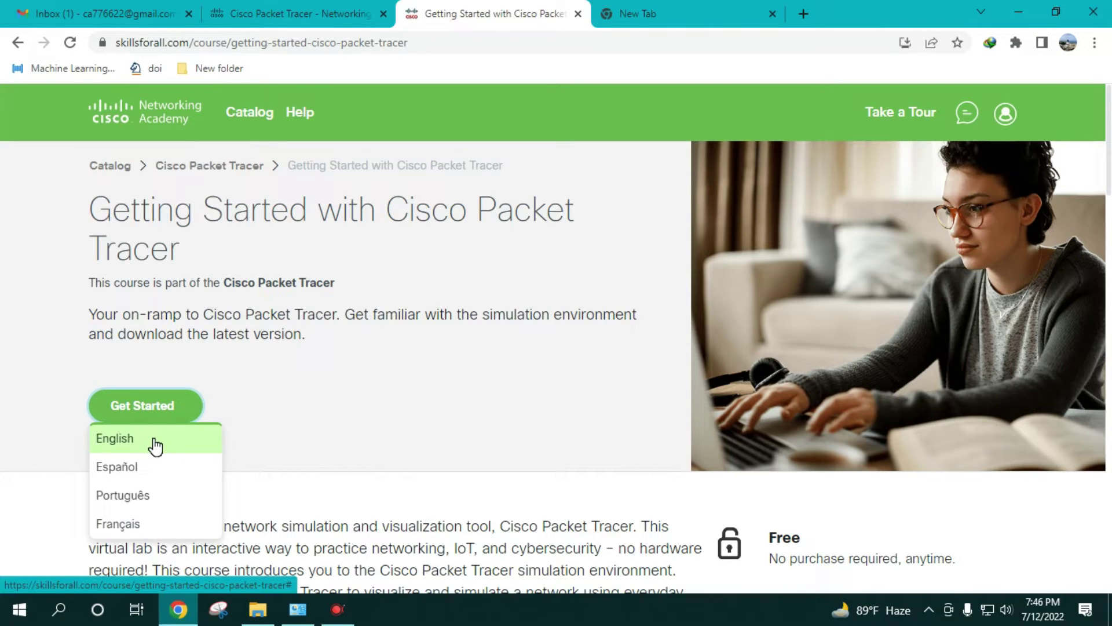
left_click(153, 443)
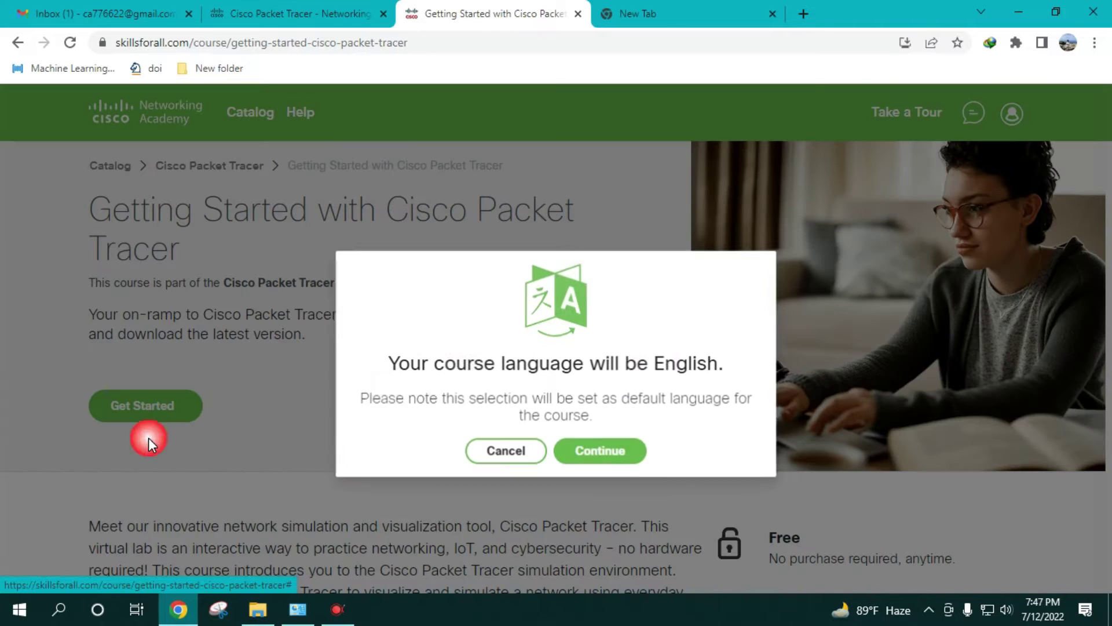
left_click(603, 452)
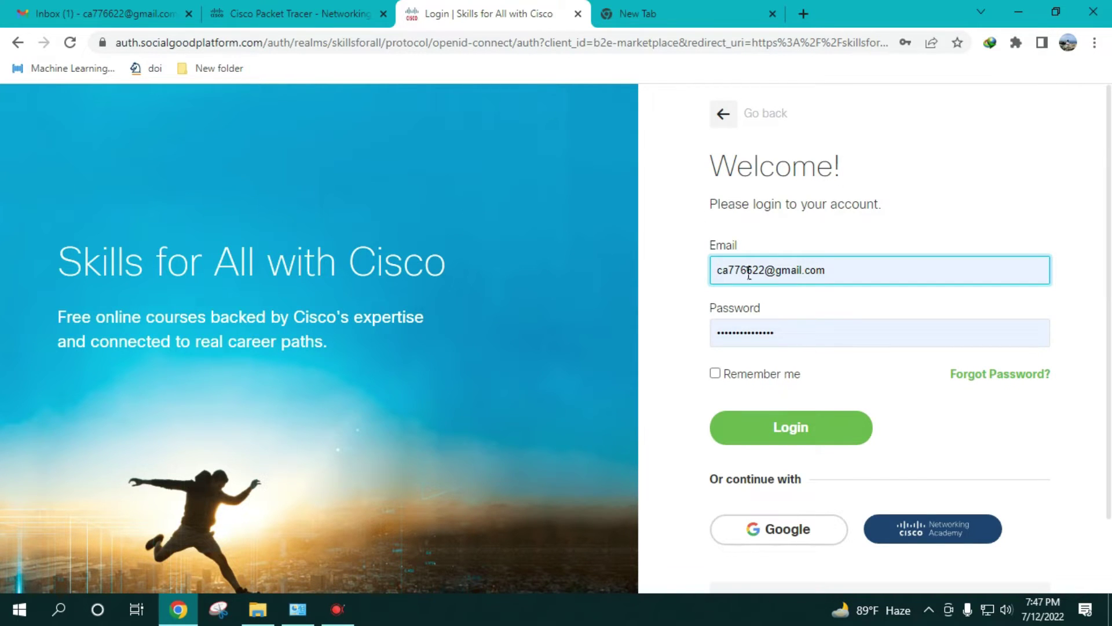
- Switch from the login page to the 'Sign up' page for a new account
scroll(753, 284, "down", 2)
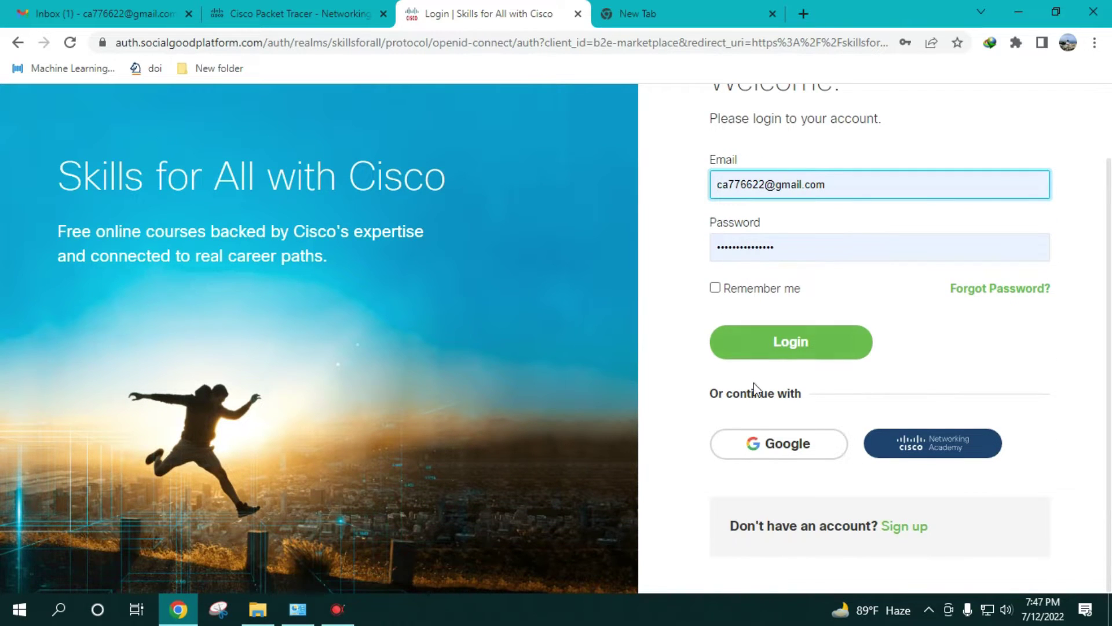
scroll(753, 388, "up", 2)
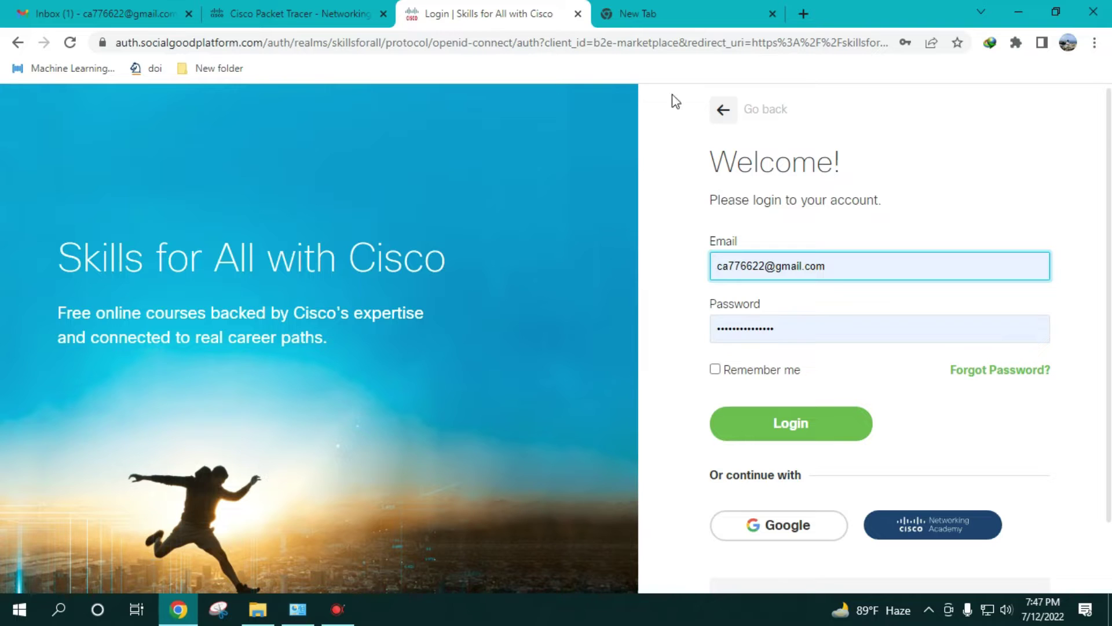
scroll(927, 325, "down", 2)
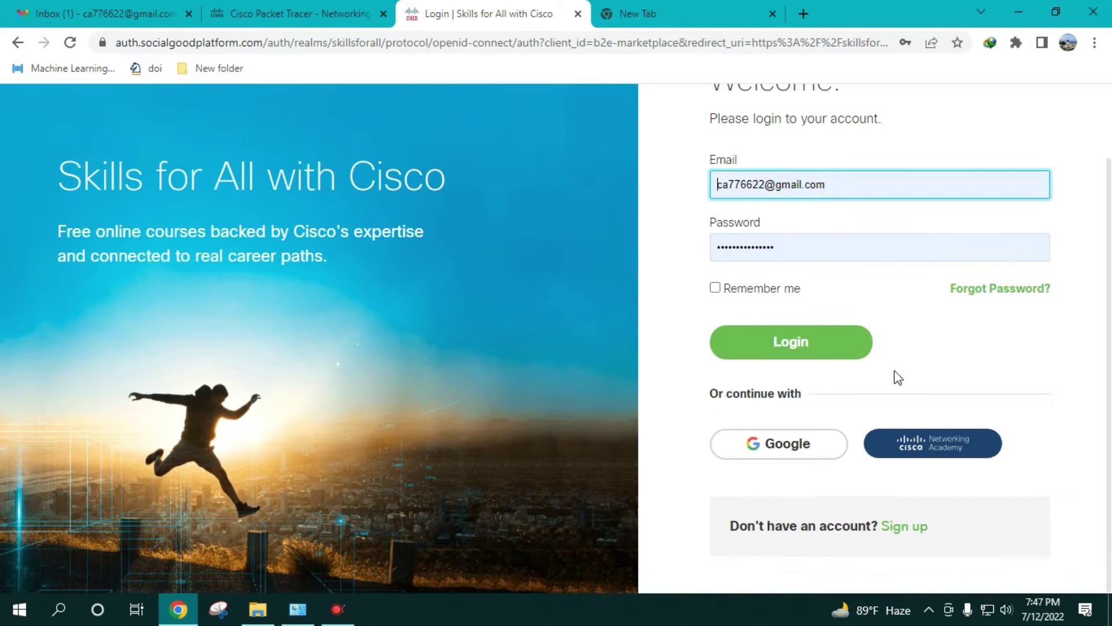
left_click(907, 534)
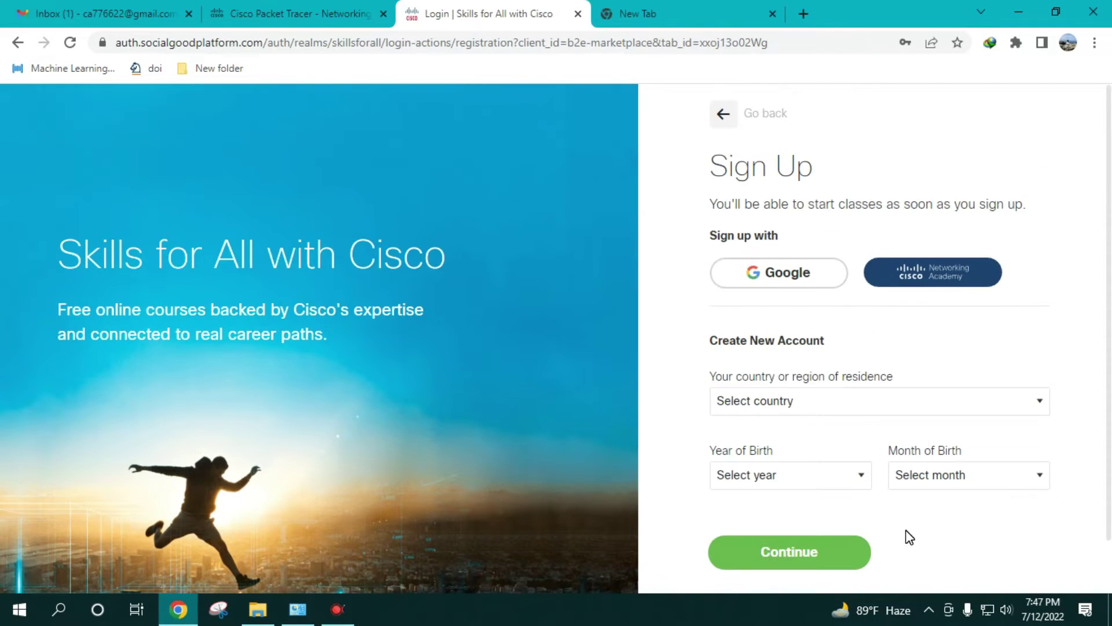
- Enter Bangladesh as country, 2000 as birth year and August as birth month, then continue
scroll(734, 330, "down", 1)
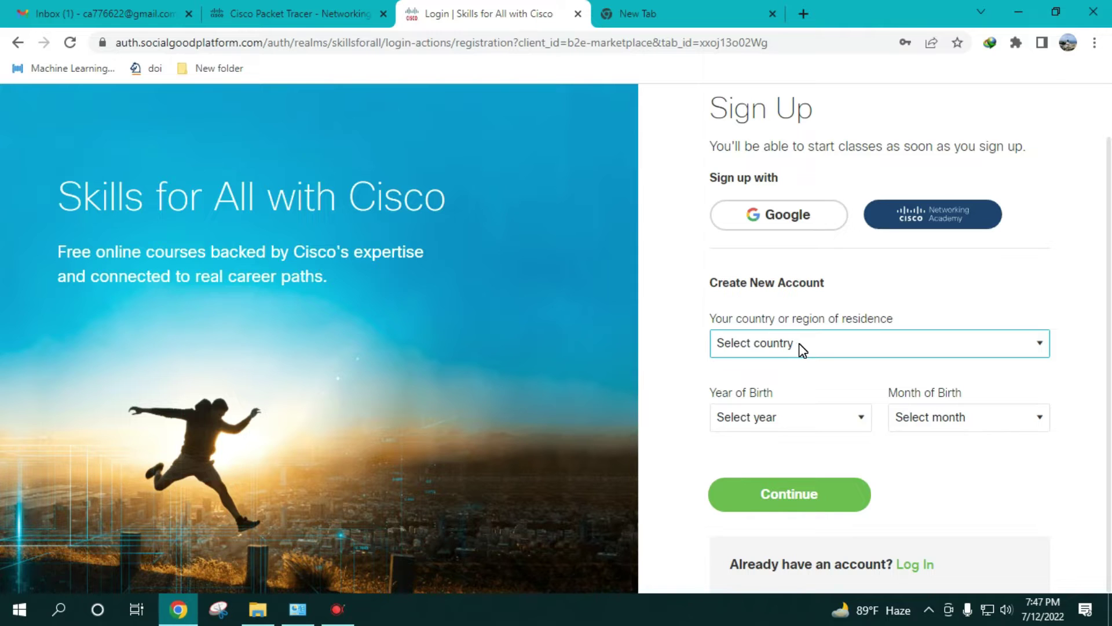
left_click(798, 343)
left_click(785, 319)
left_click(802, 425)
scroll(789, 391, "down", 6)
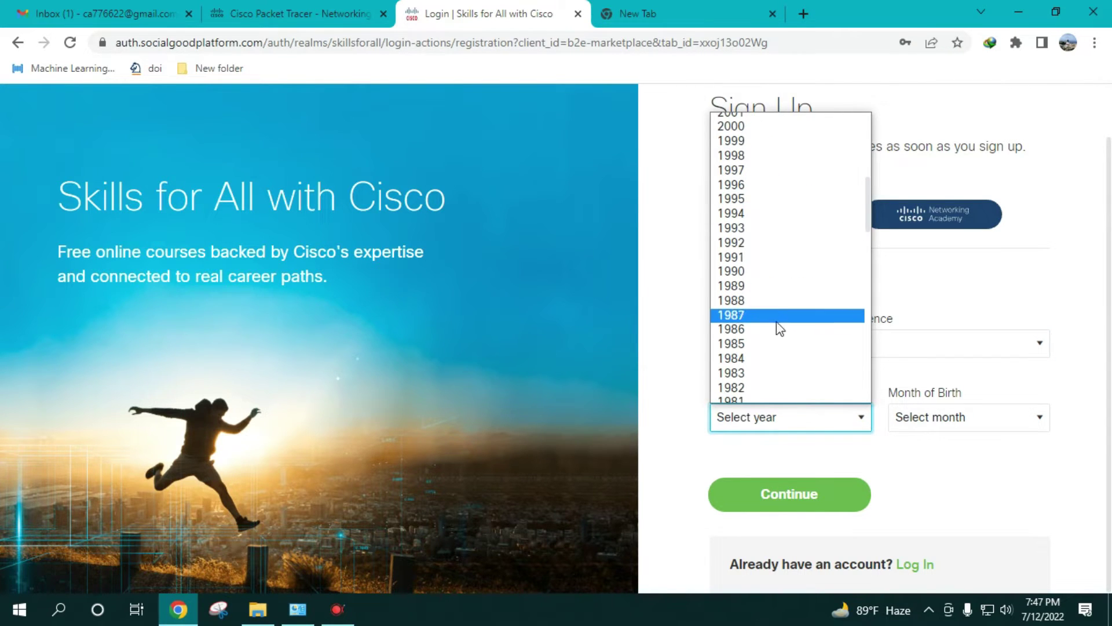
scroll(772, 261, "up", 3)
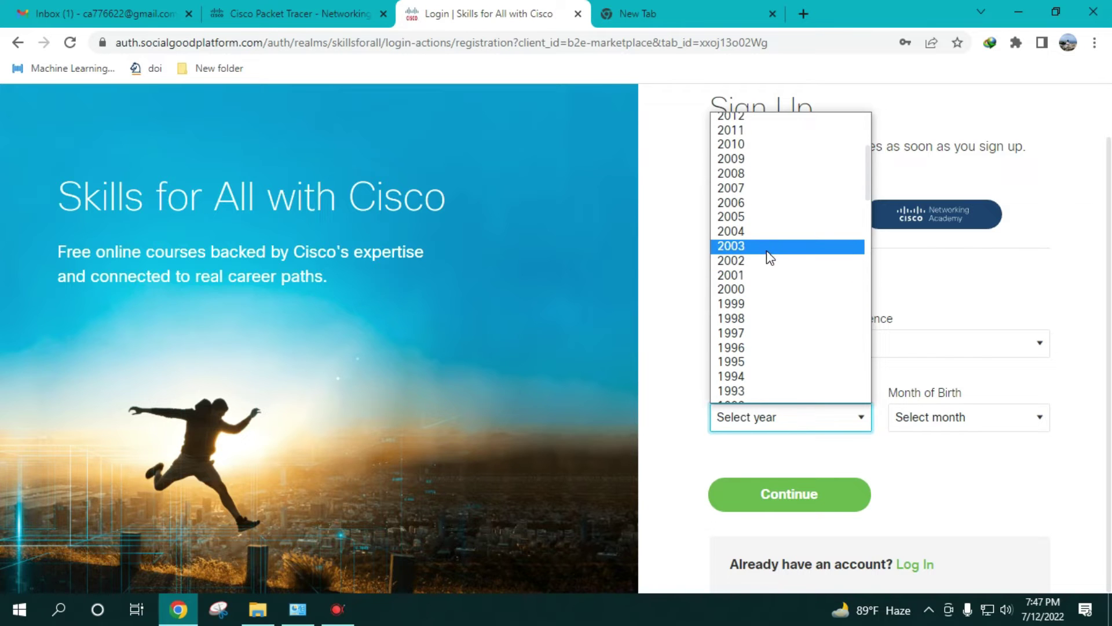
left_click(771, 291)
left_click(909, 422)
left_click(942, 338)
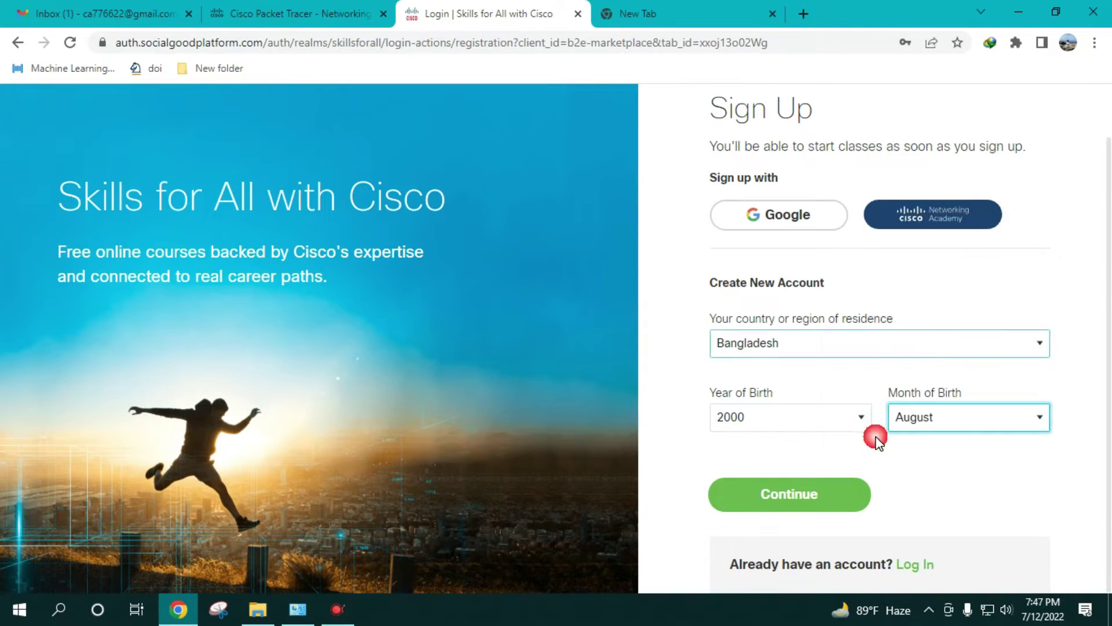
left_click(819, 507)
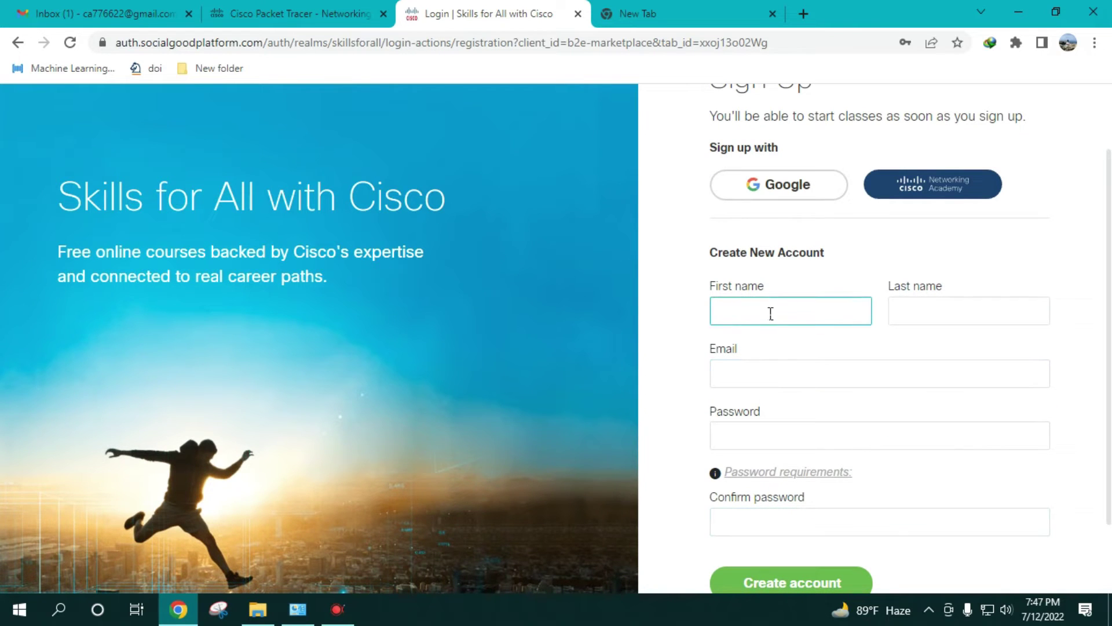
- Fill in the first name, last name, email and password twice, reviewing the password rules
left_click(746, 286)
left_click(939, 312)
left_click(783, 383)
left_click(779, 439)
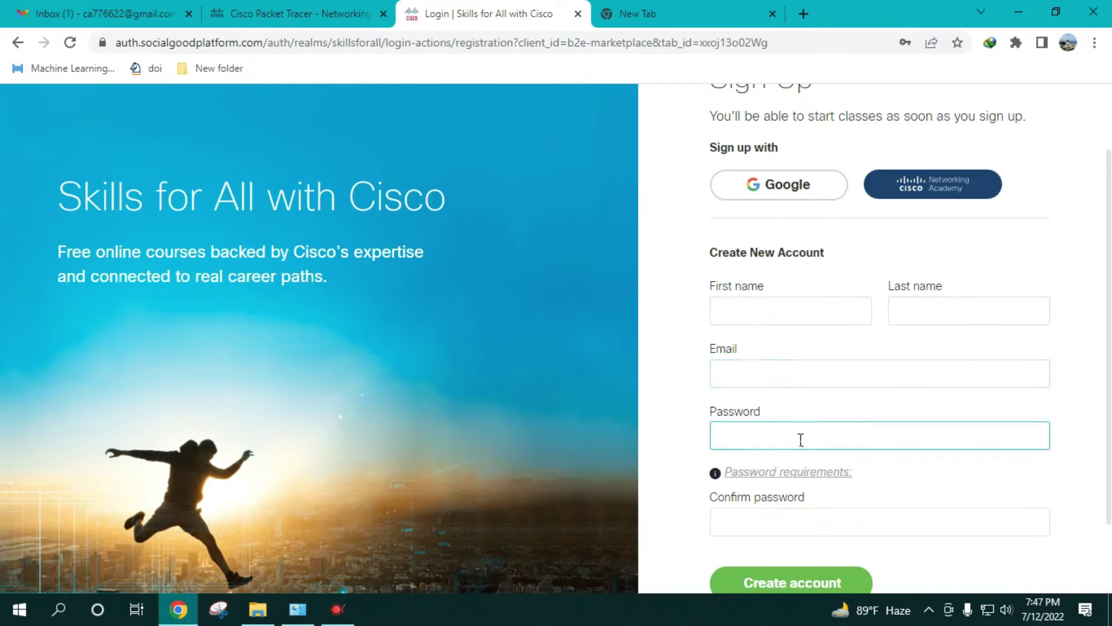
left_click(779, 522)
scroll(778, 406, "down", 2)
left_click(777, 367)
left_click(774, 384)
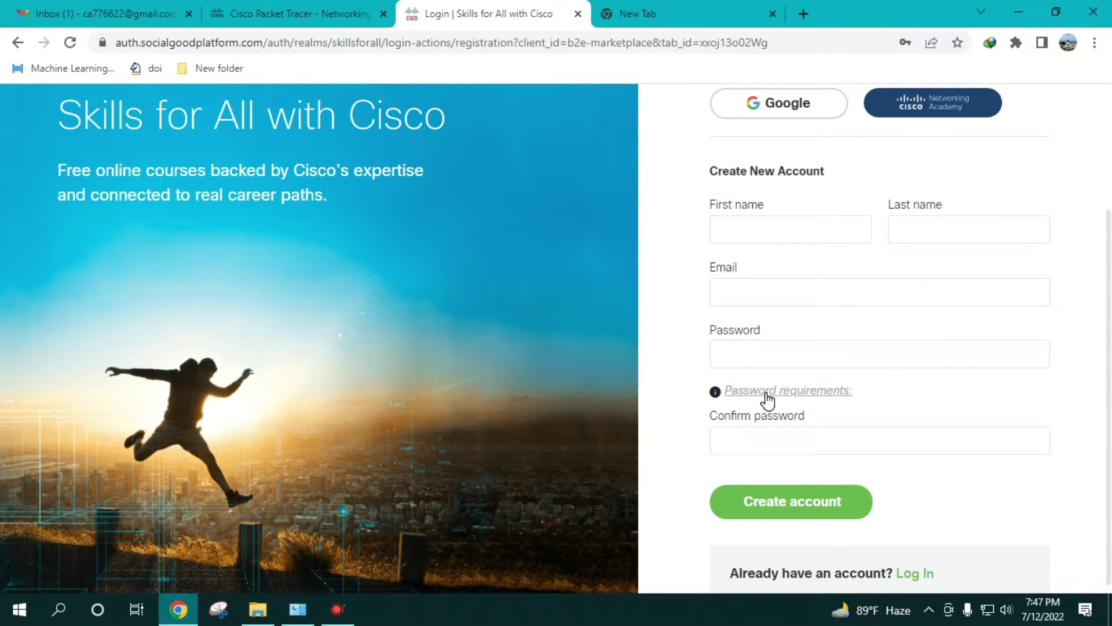
left_click(753, 394)
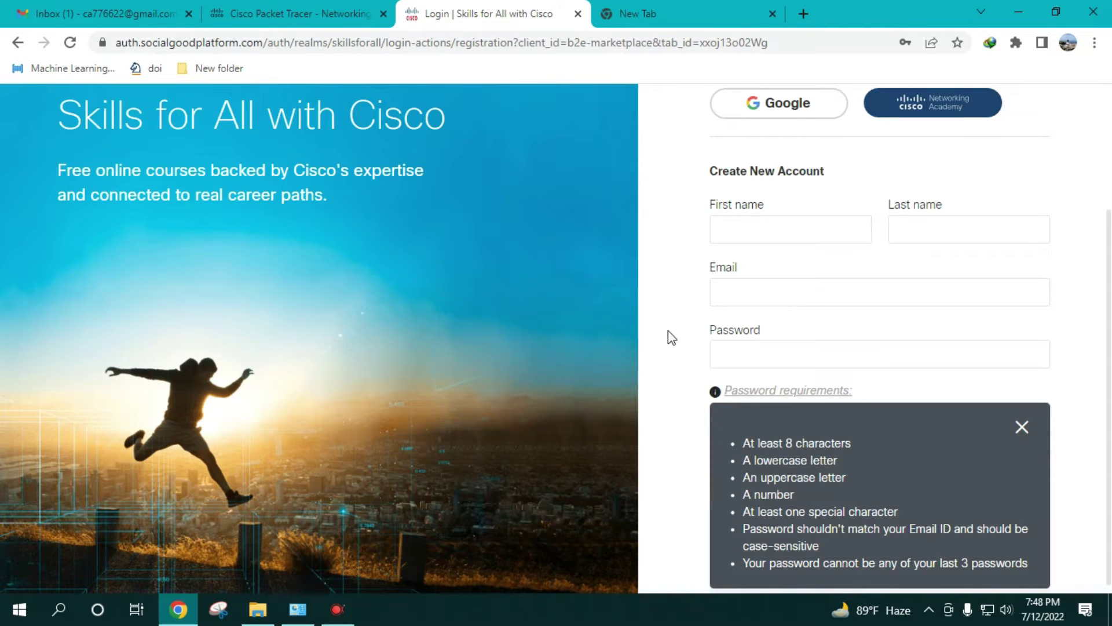
left_click(1022, 427)
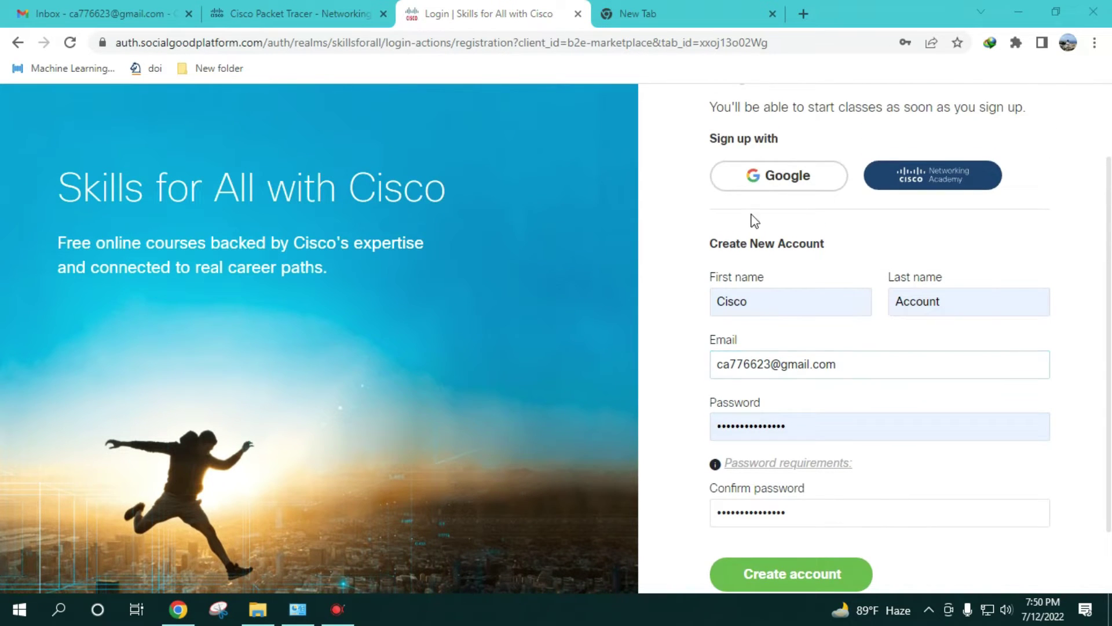
scroll(859, 326, "down", 2)
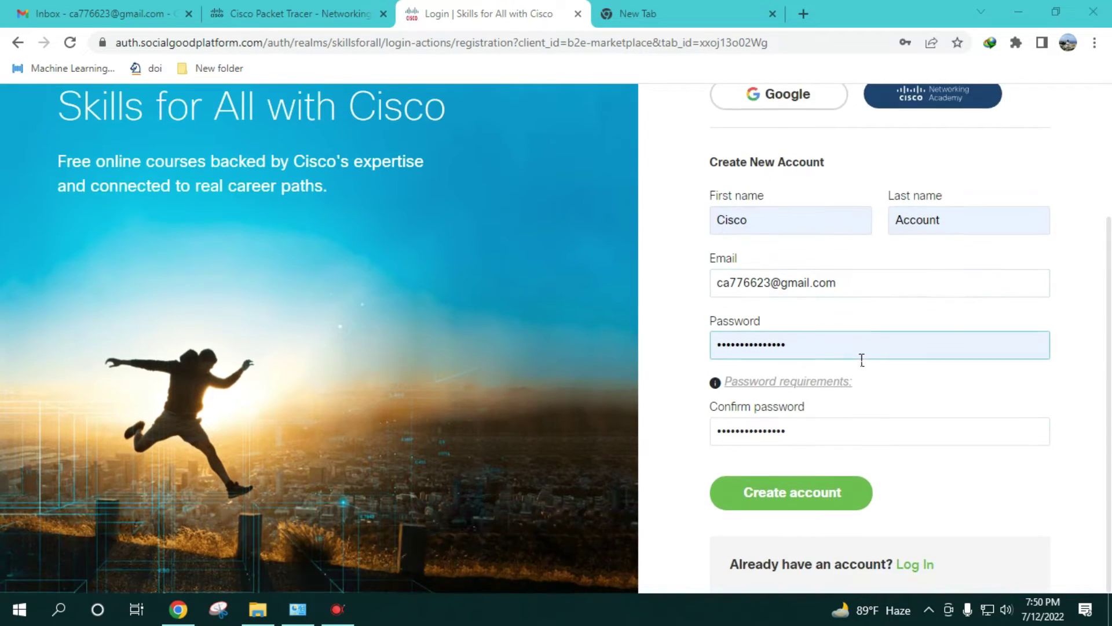
- Decline saving the password, tick both Terms & Conditions boxes and accept to continue
left_click(815, 498)
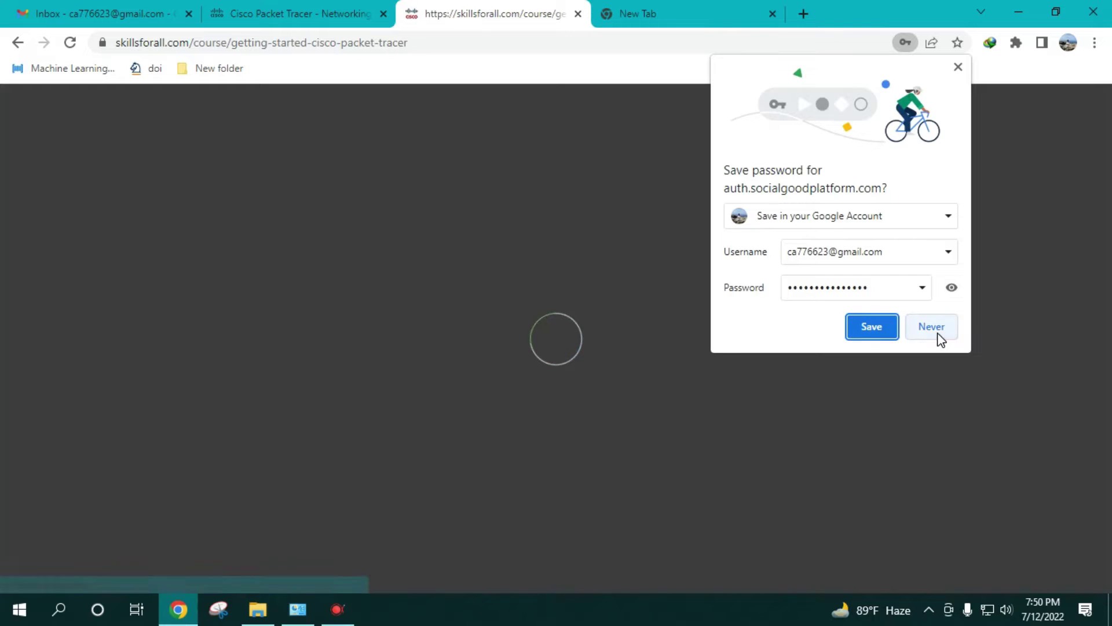
left_click(938, 335)
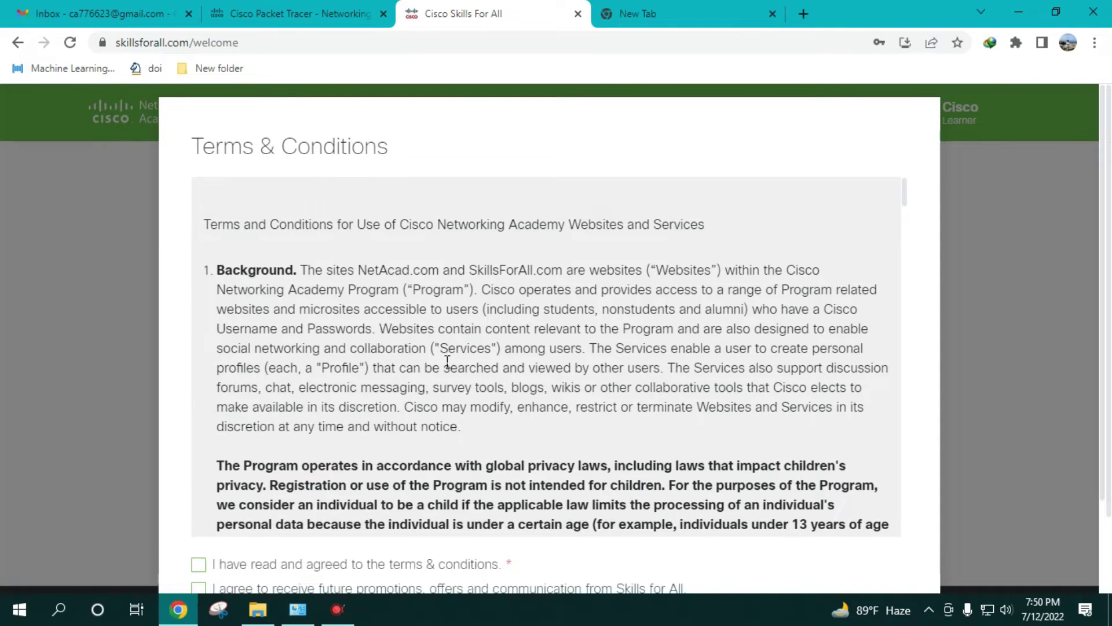
scroll(448, 362, "down", 10)
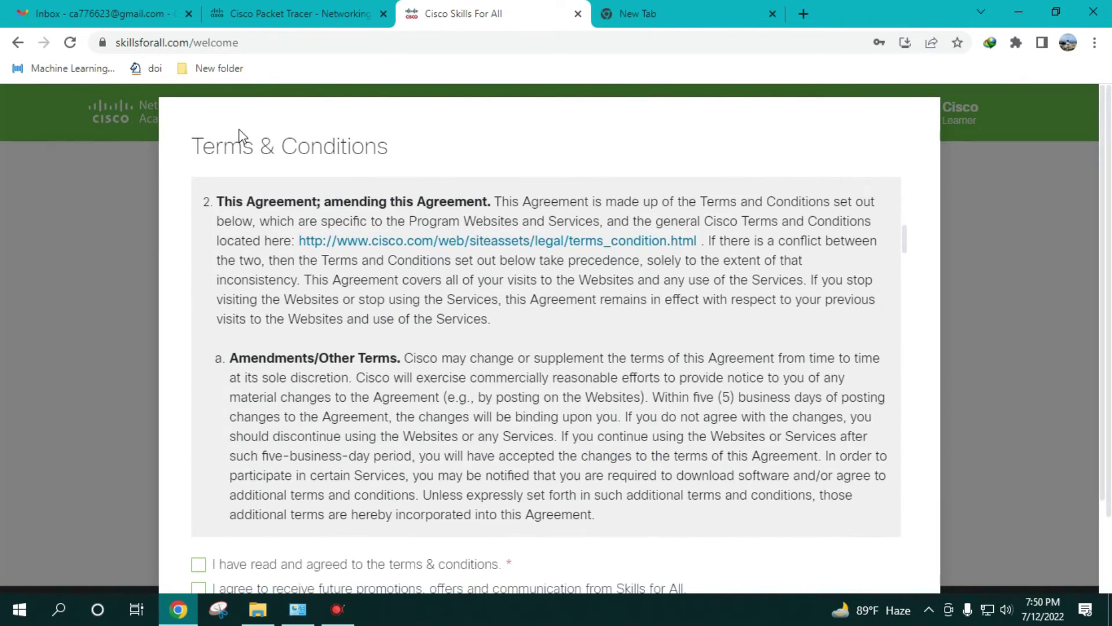
scroll(430, 241, "down", 15)
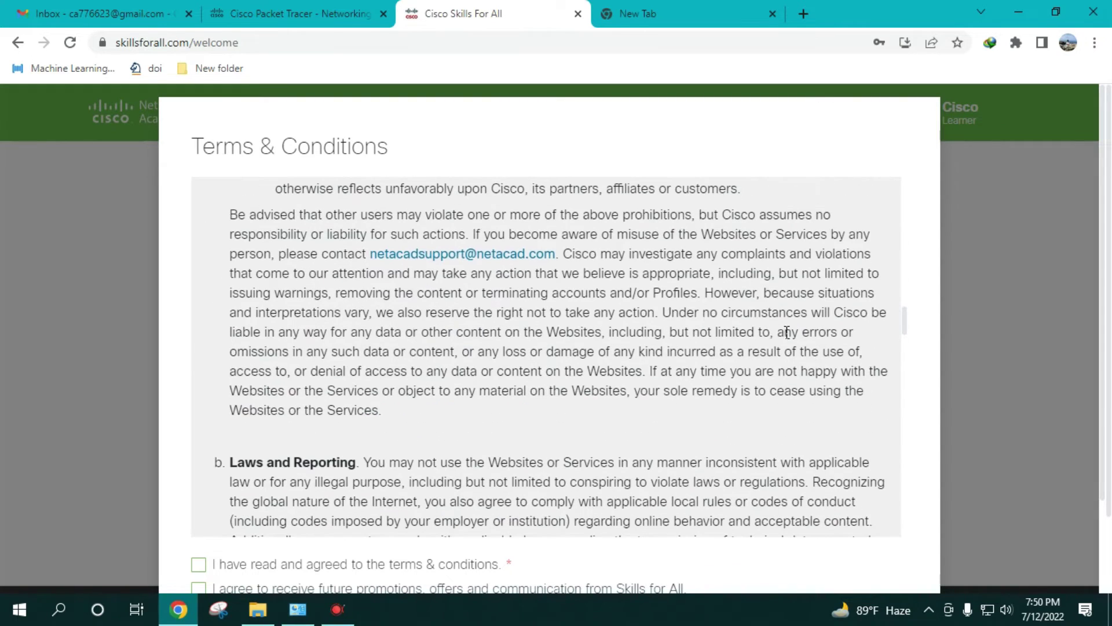
left_click(200, 571)
left_click(200, 586)
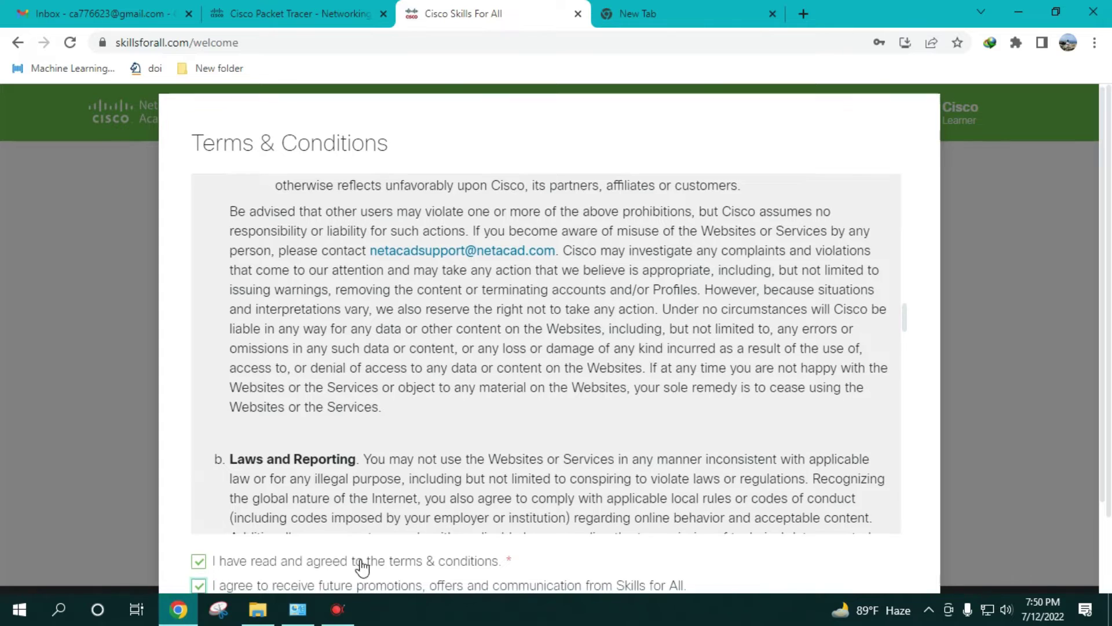
scroll(360, 566, "down", 2)
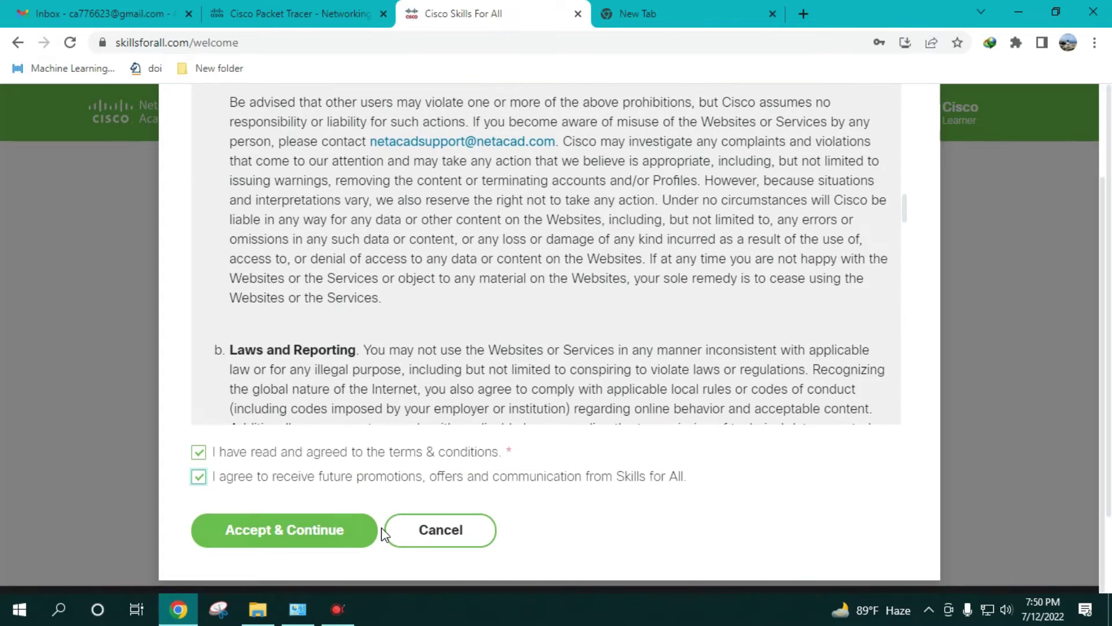
left_click(304, 530)
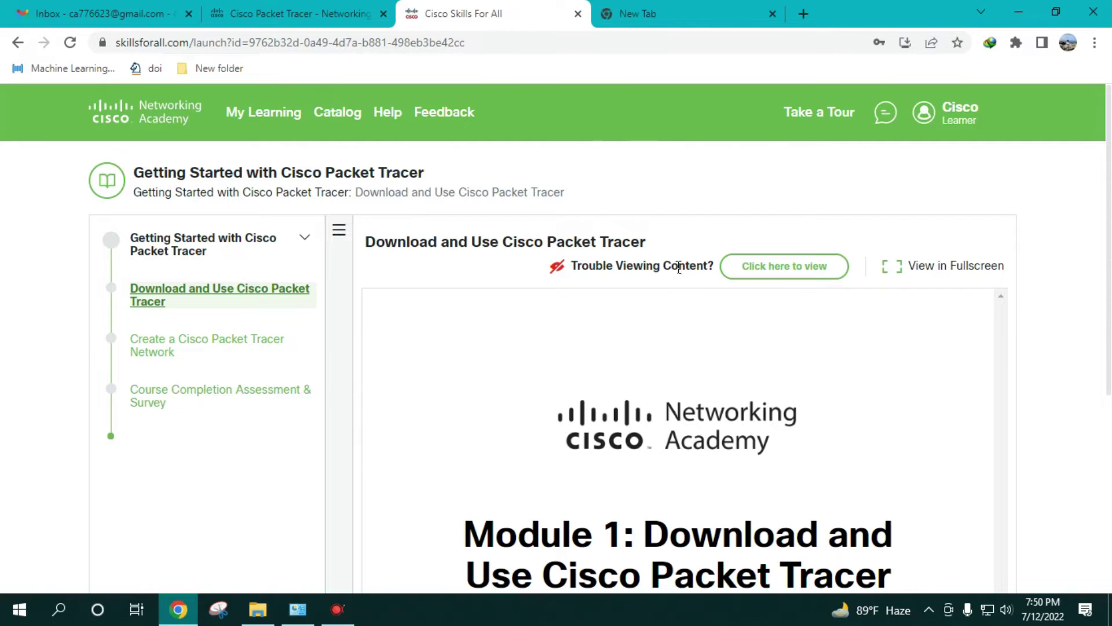
- Open the course's 1.0 Install Cisco Packet Tracer section
scroll(638, 304, "down", 3)
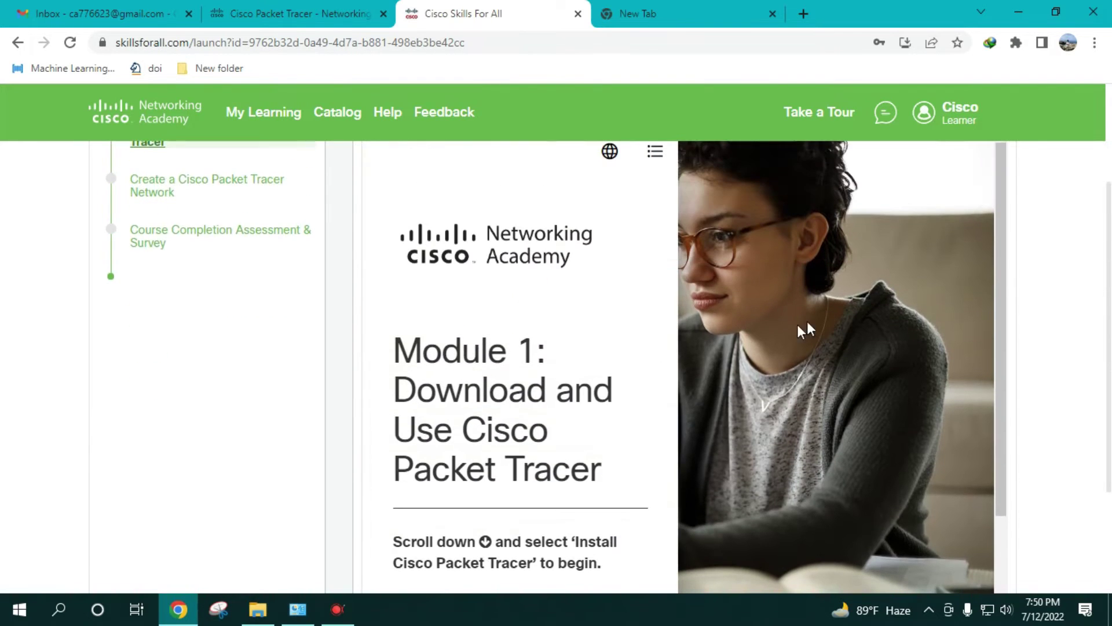
scroll(766, 361, "down", 3)
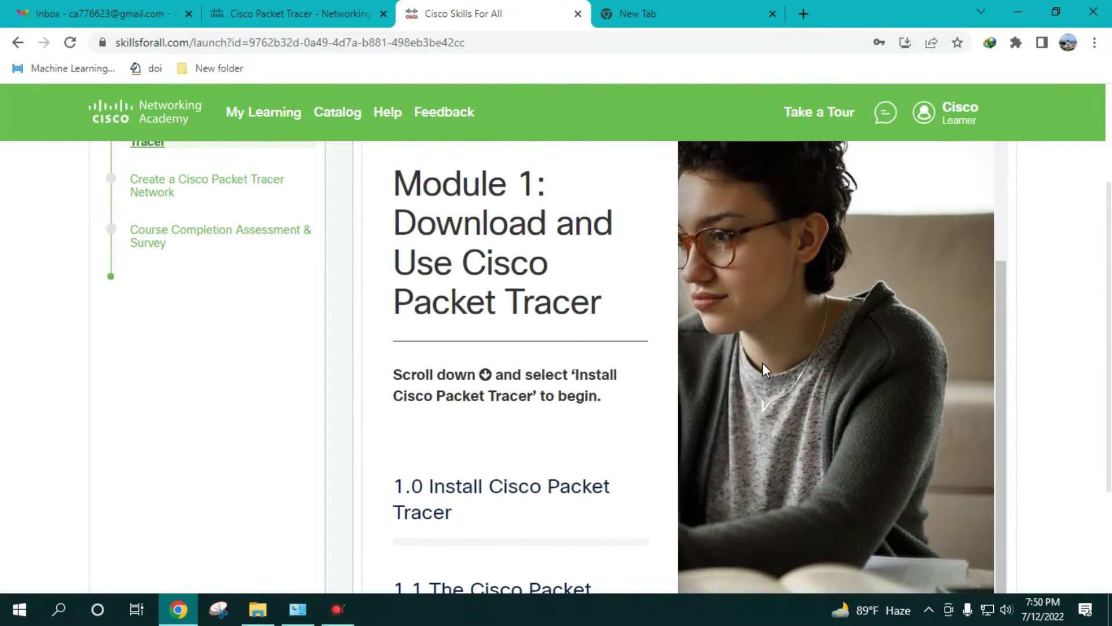
scroll(586, 415, "down", 3)
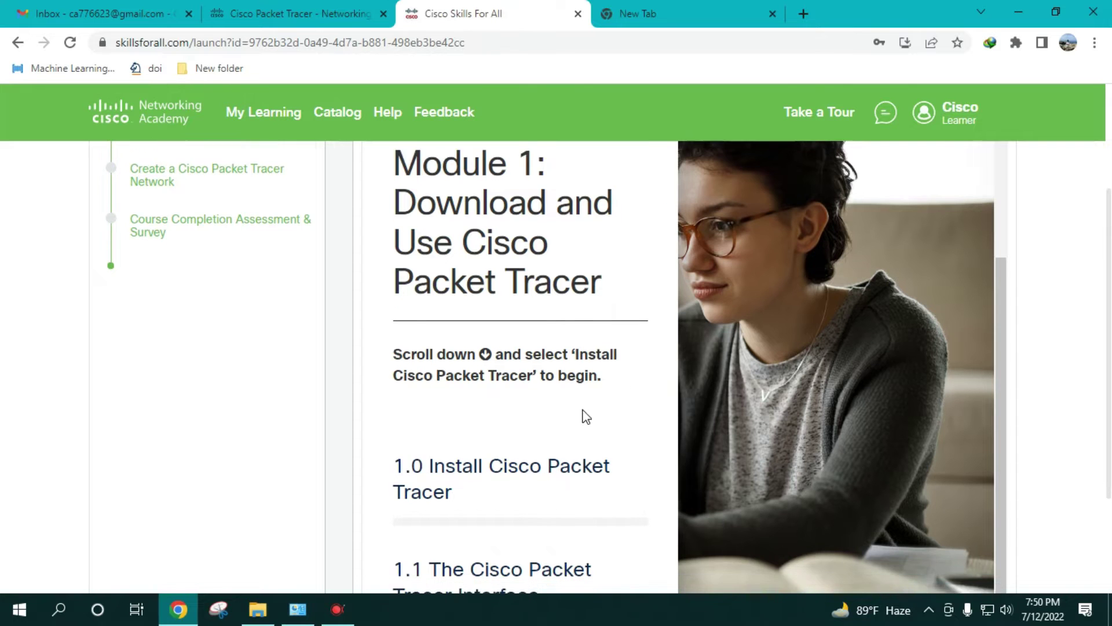
scroll(574, 400, "down", 1)
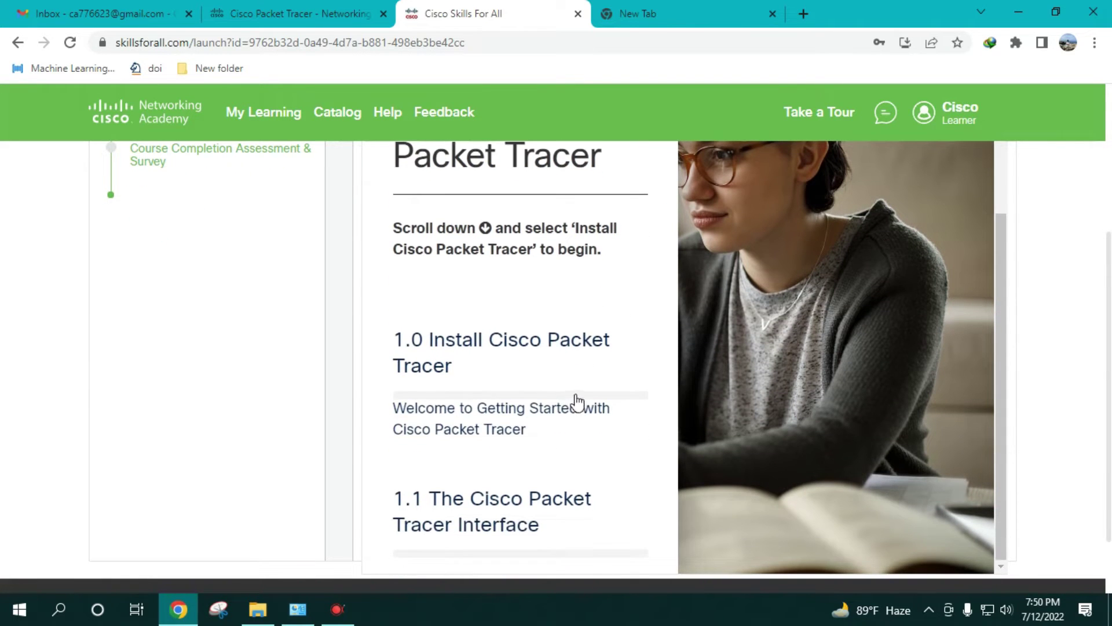
scroll(521, 414, "up", 2)
scroll(523, 288, "up", 5)
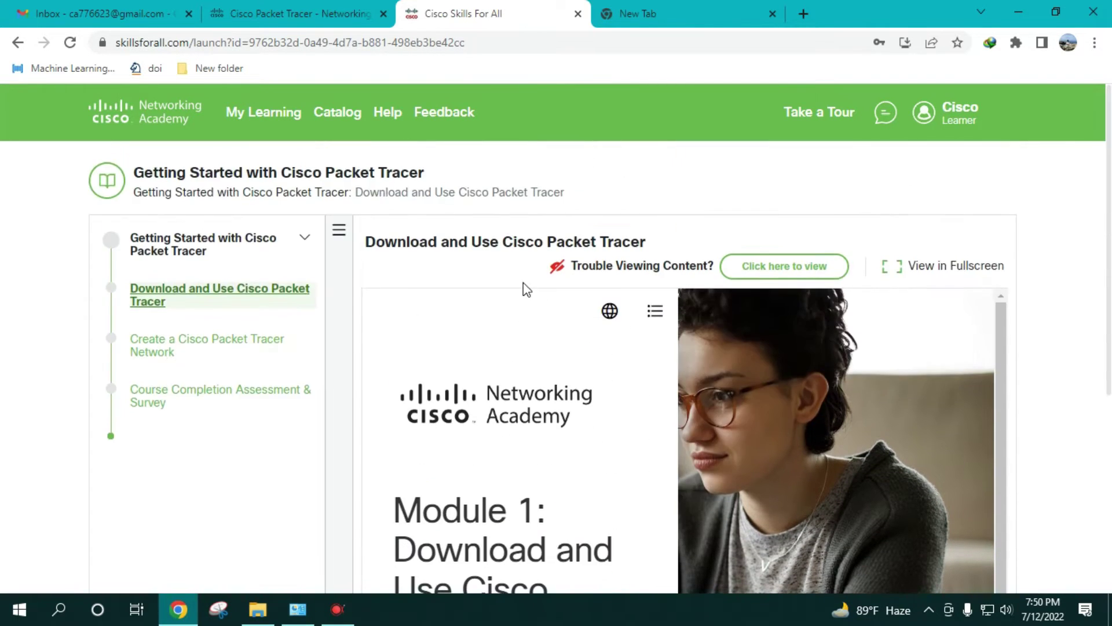
scroll(472, 353, "down", 6)
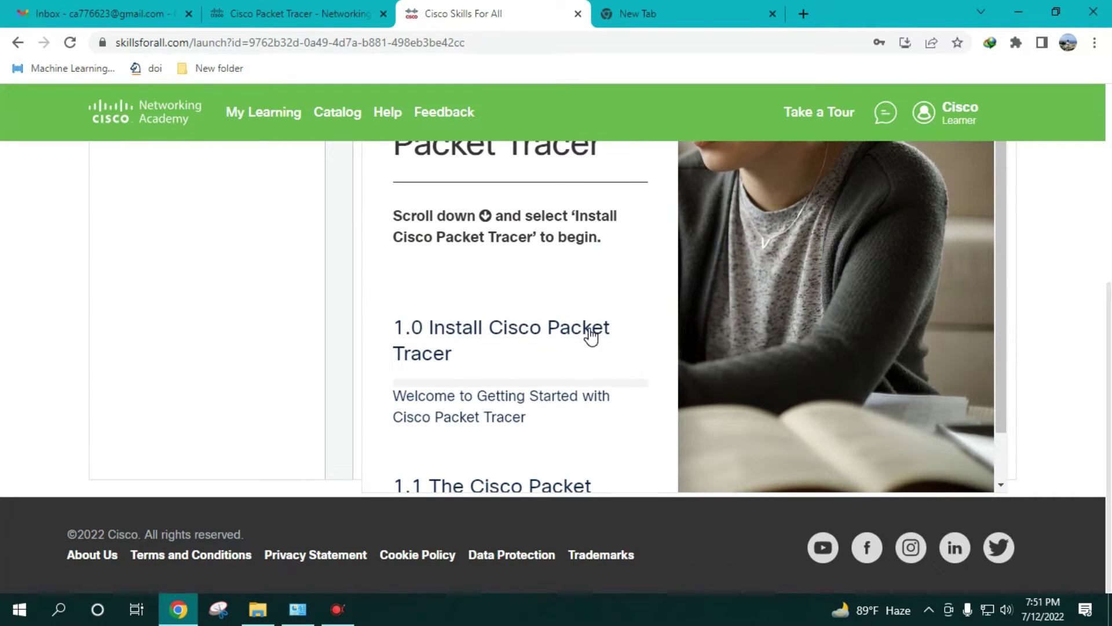
left_click(544, 337)
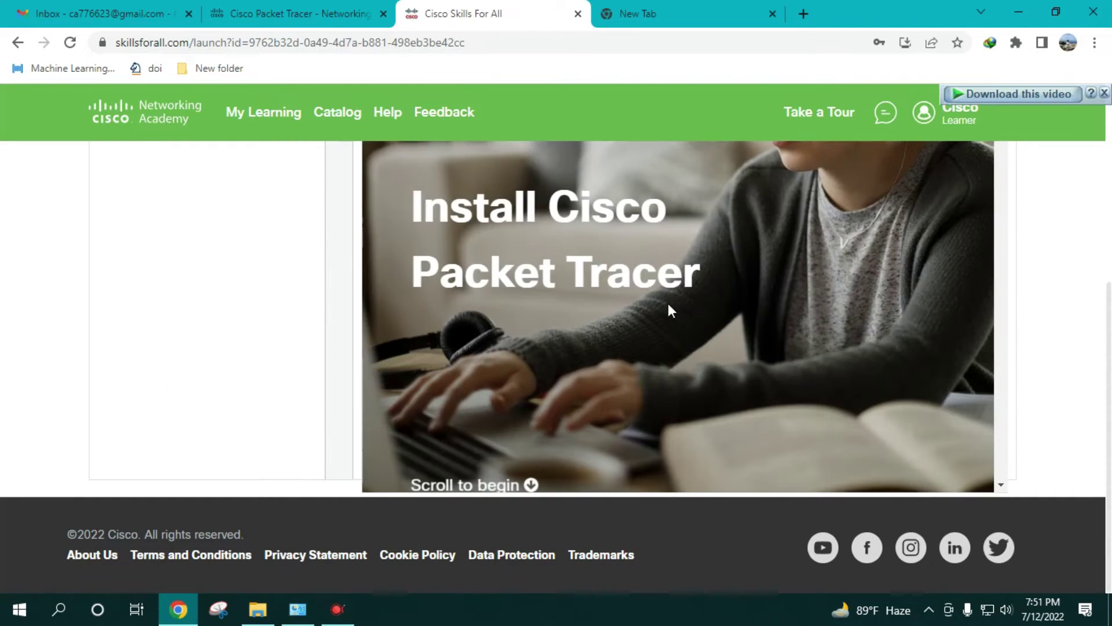
- Go to 1.0.3 Download Cisco Packet Tracer and follow its lab-downloads link
scroll(707, 301, "down", 3)
scroll(704, 303, "down", 1)
scroll(625, 274, "down", 4)
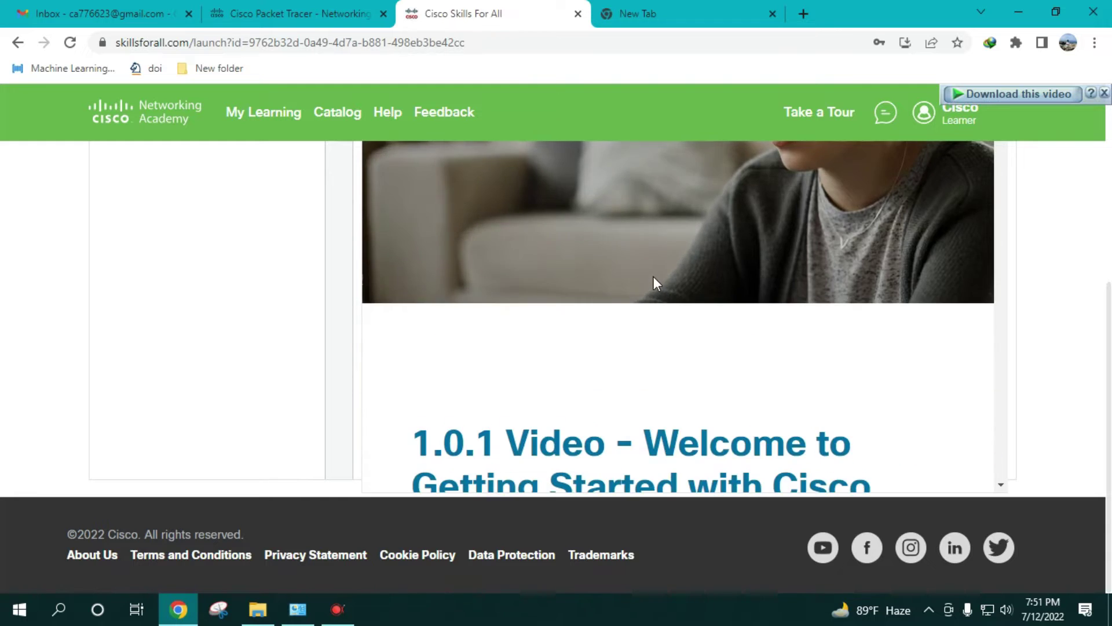
scroll(658, 281, "down", 10)
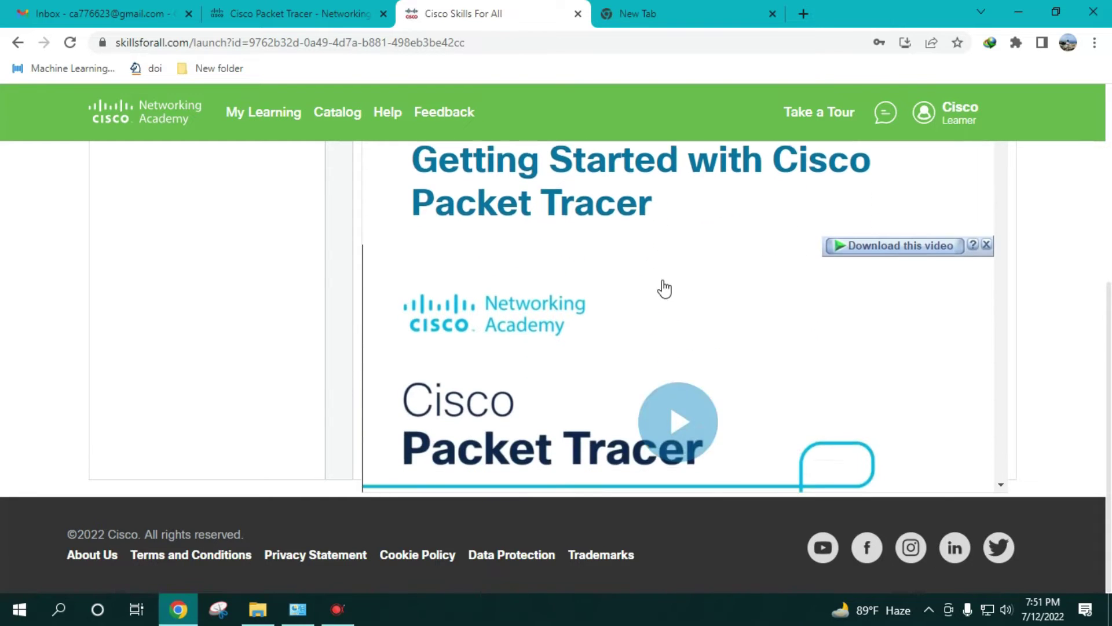
scroll(662, 291, "down", 1)
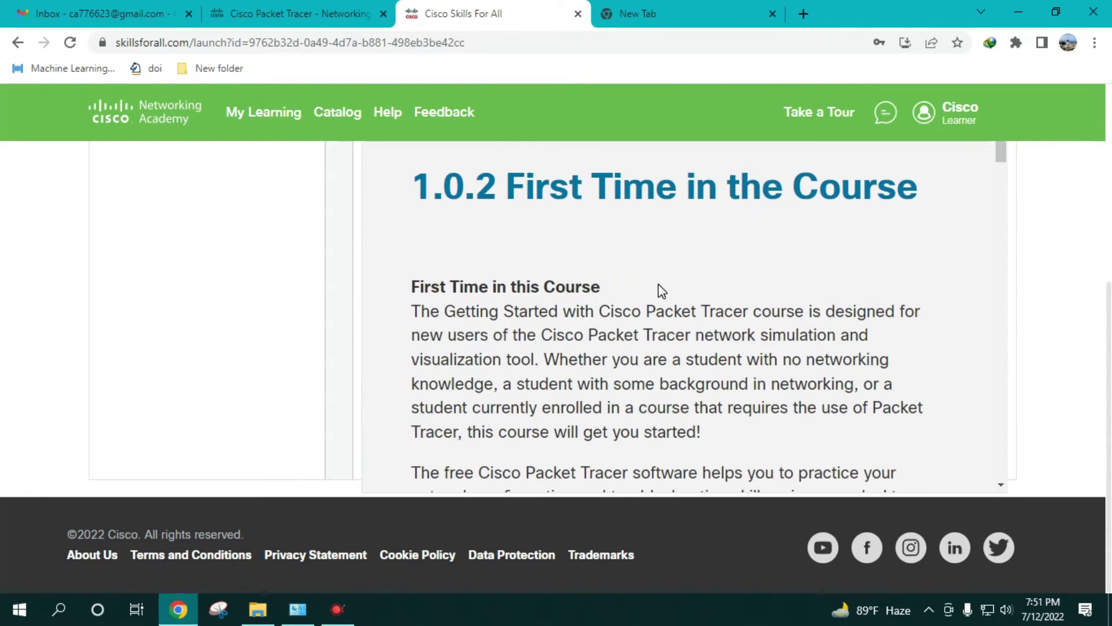
scroll(662, 290, "down", 15)
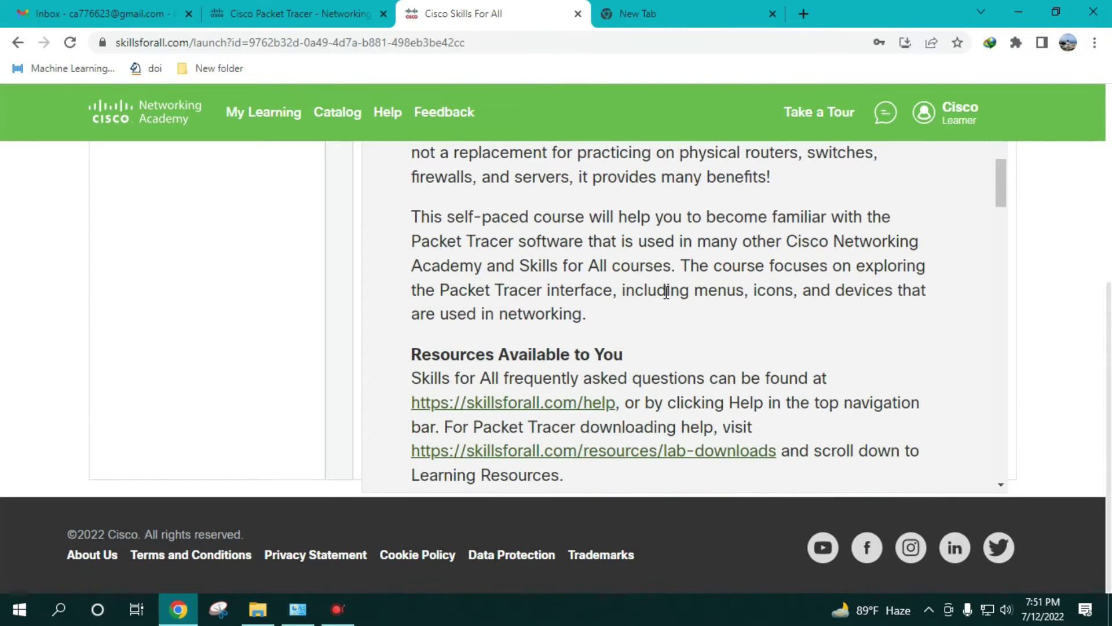
scroll(665, 293, "down", 7)
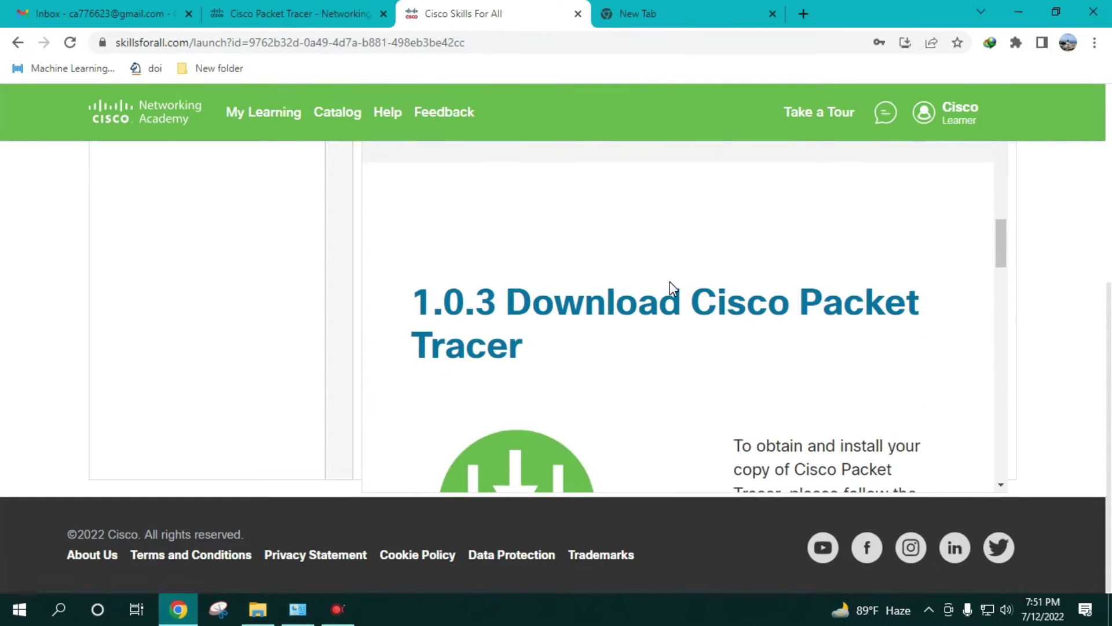
scroll(493, 285, "up", 3)
scroll(845, 325, "down", 5)
scroll(782, 321, "up", 1)
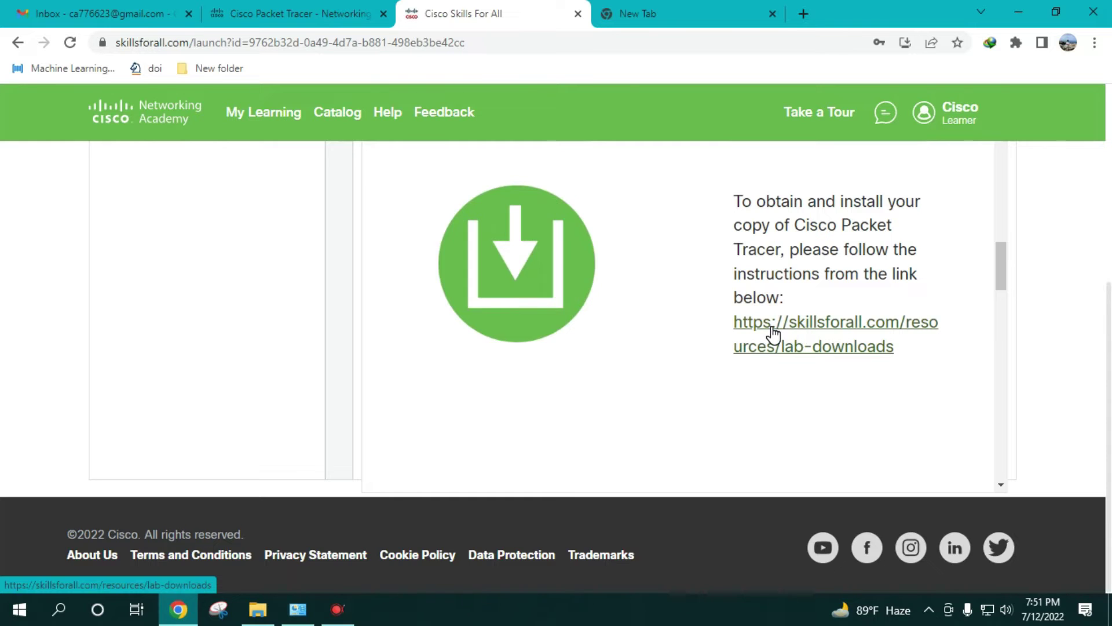
left_click(838, 346)
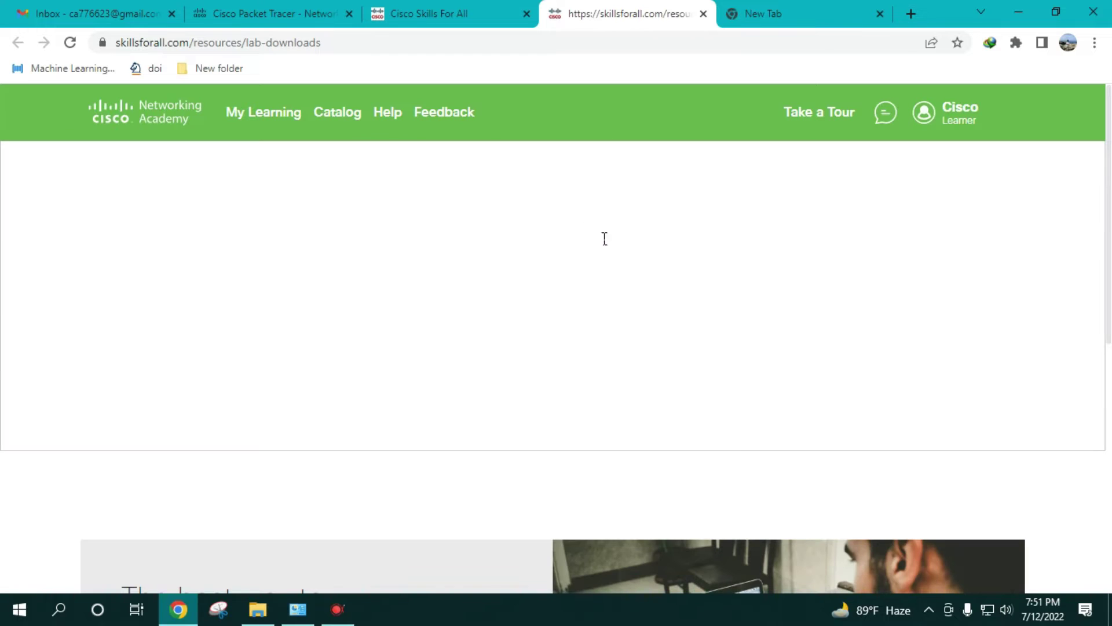
- Scroll the lab-downloads page to the Packet Tracer 8.1.1 links for MacOS, Ubuntu and Windows 64bit
scroll(492, 371, "down", 5)
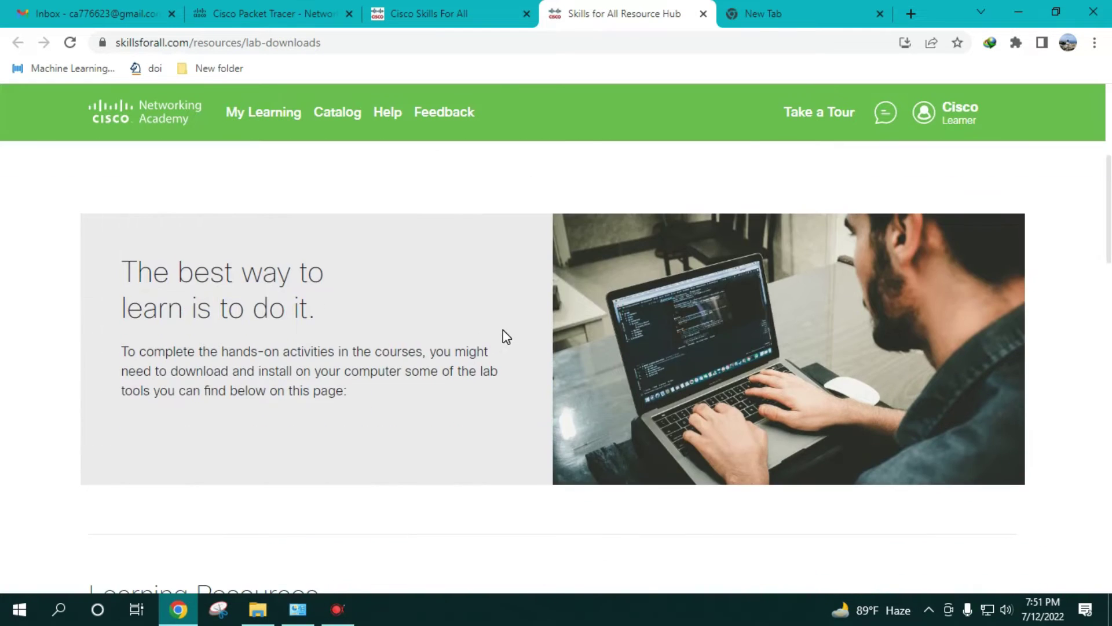
scroll(504, 330, "down", 8)
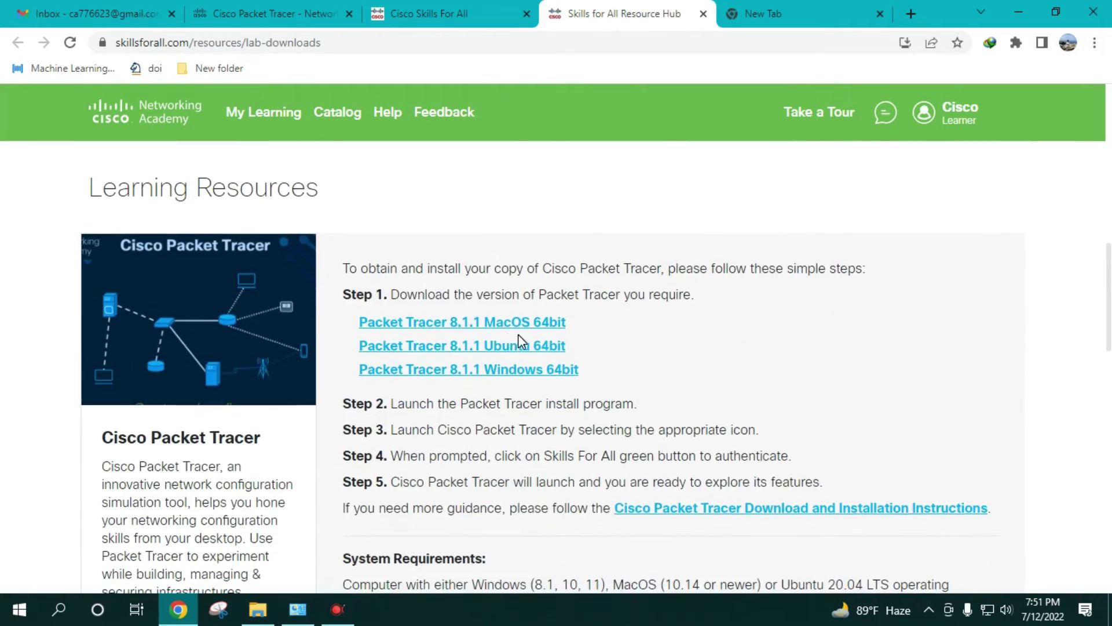
scroll(522, 329, "up", 7)
scroll(522, 326, "up", 5)
scroll(526, 277, "down", 9)
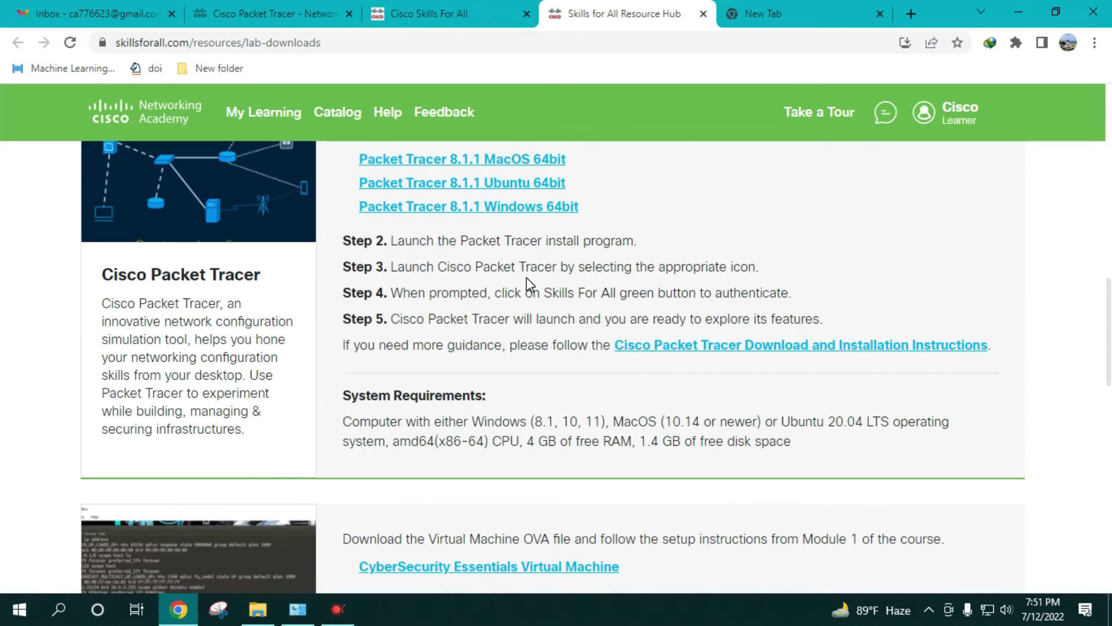
scroll(516, 338, "up", 4)
scroll(522, 387, "down", 3)
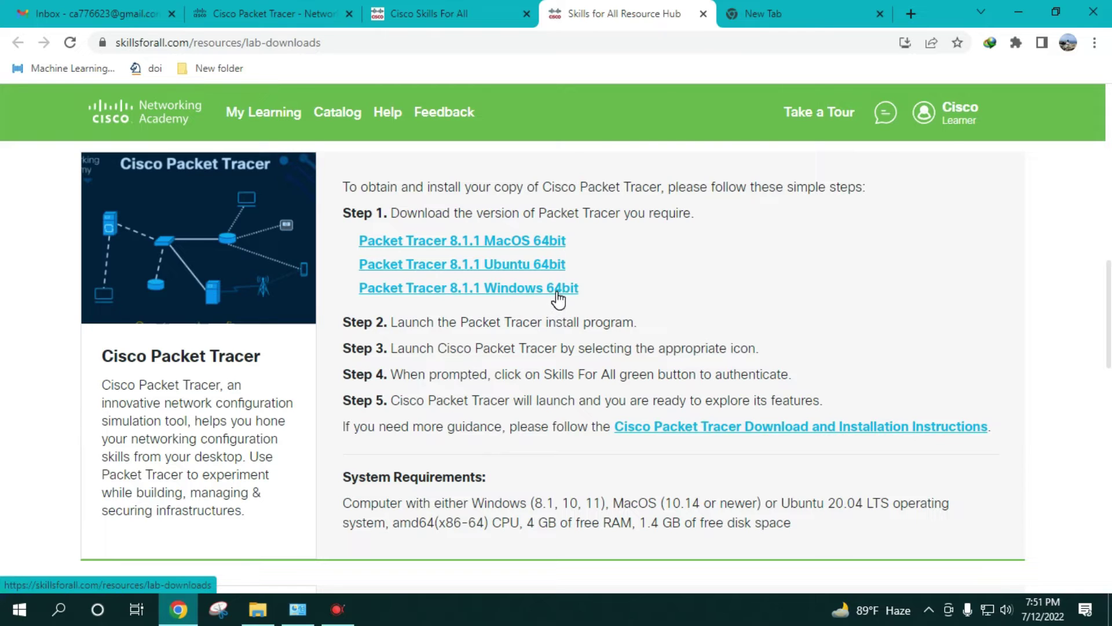
- Download the 222.17 MB Packet Tracer 8.1.1 Windows 64bit installer with IDM and open it
left_click(520, 290)
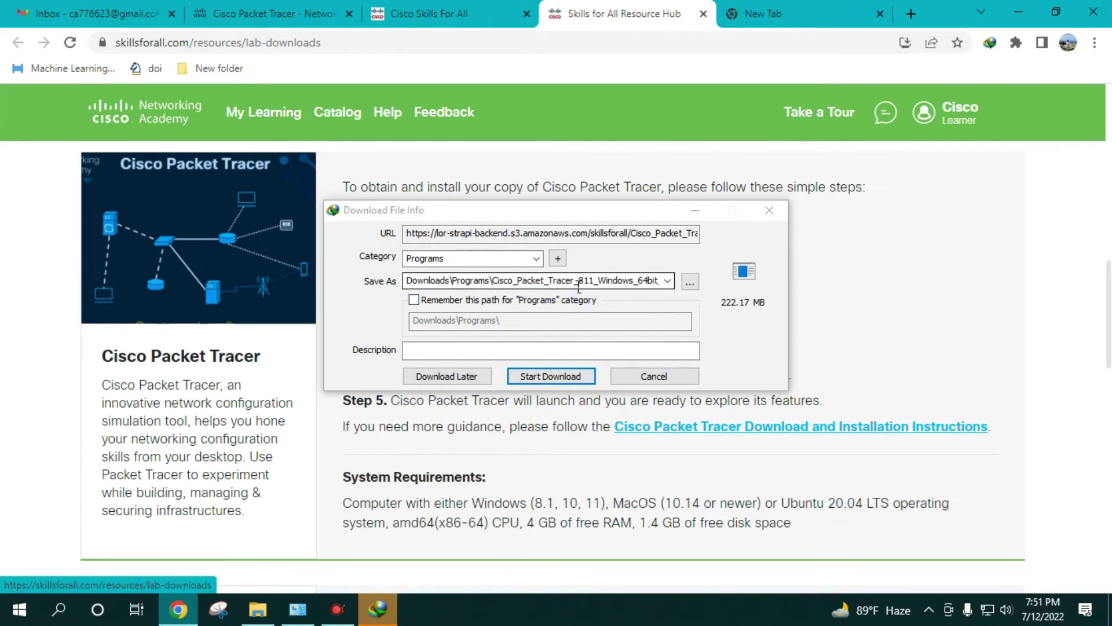
left_click_drag(581, 219, 583, 182)
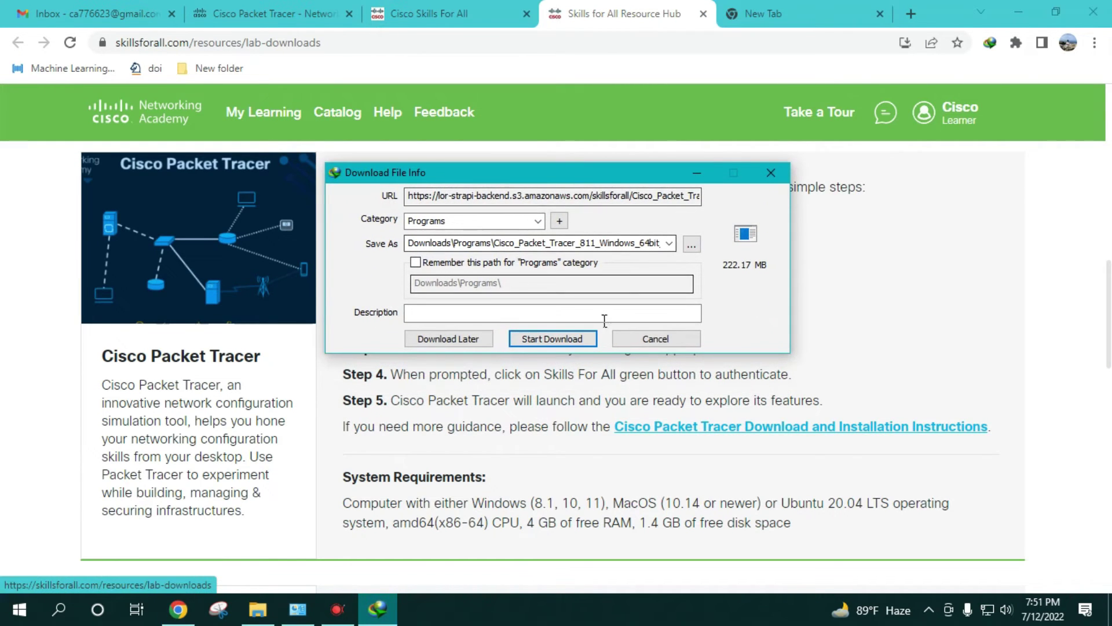
left_click(567, 338)
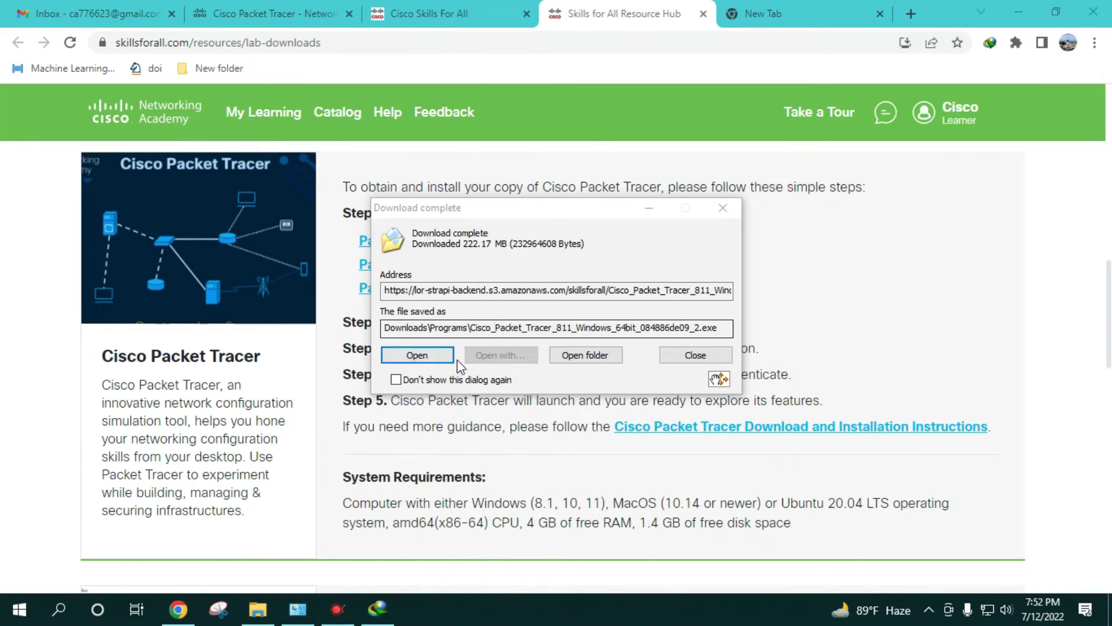
left_click(428, 356)
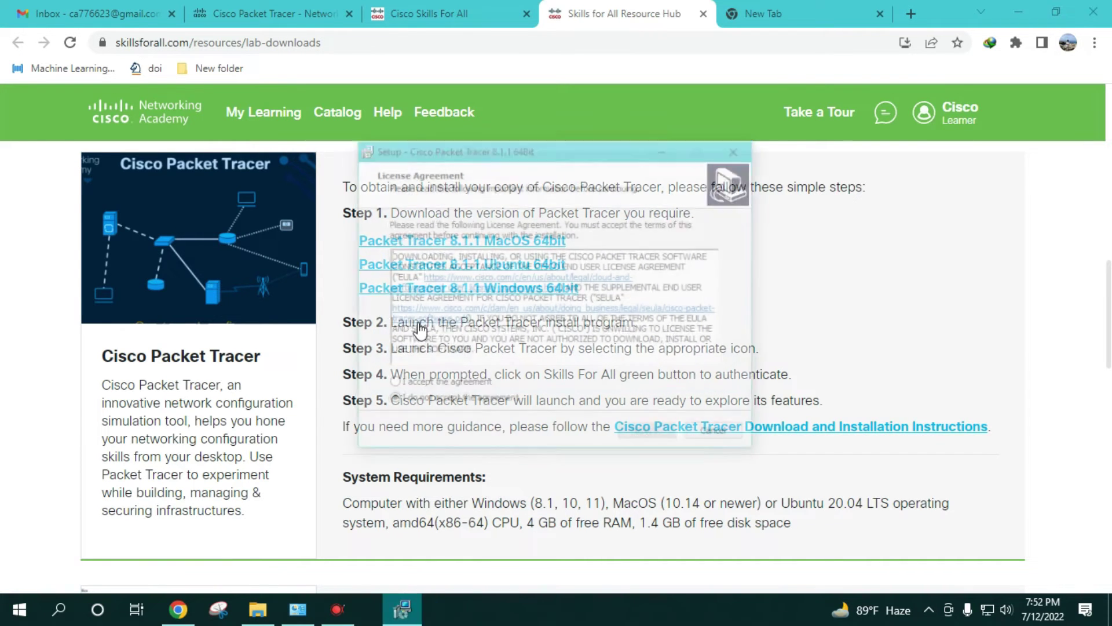
- Accept the license and set the install location to F:\Cisco Packet Tracer NV 8.1.1
left_click(407, 386)
left_click(646, 436)
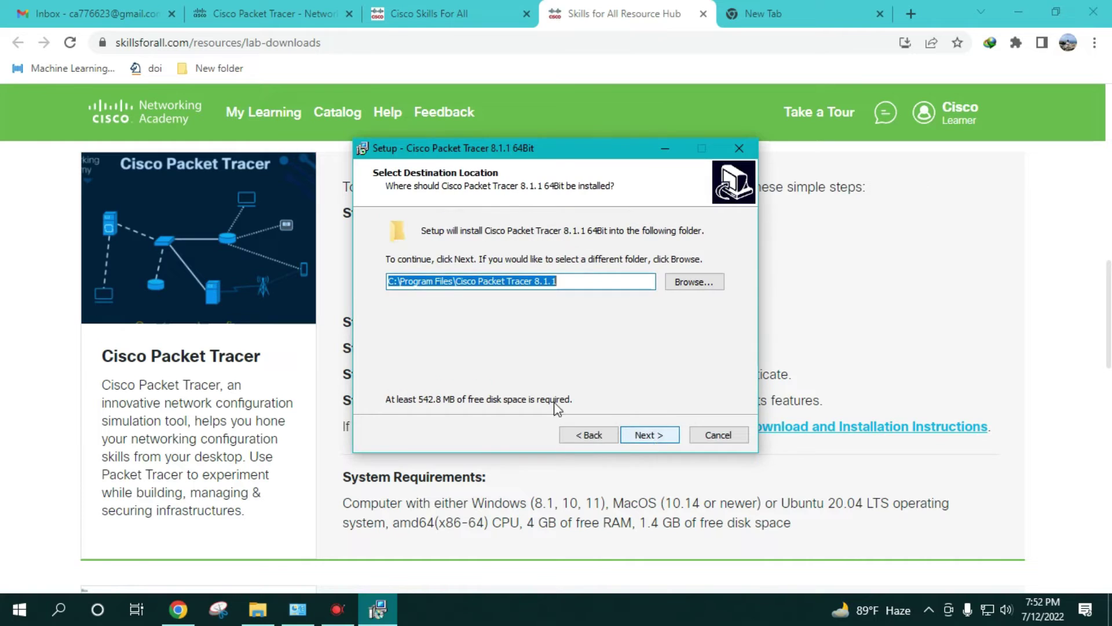
left_click(405, 284)
key("BackSpace")
type("F")
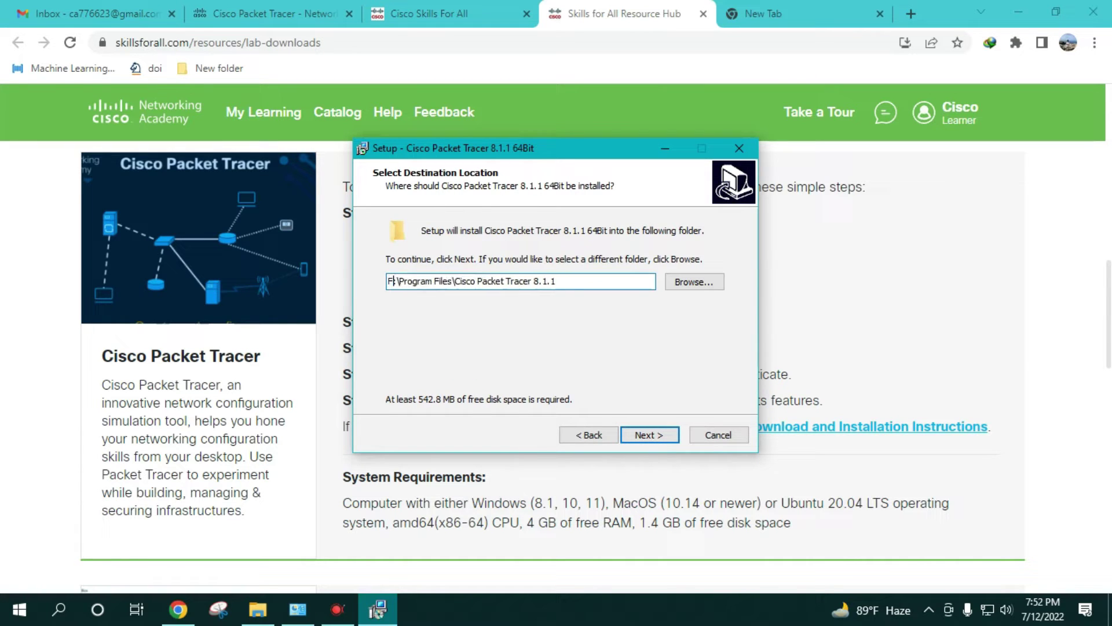
left_click_drag(401, 281, 457, 281)
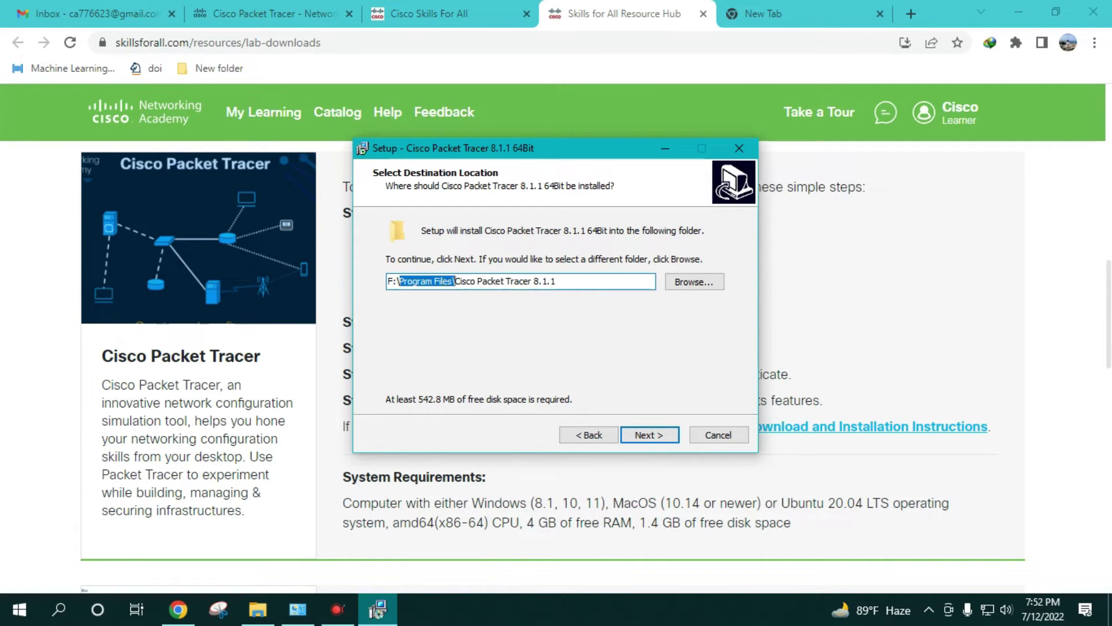
key("BackSpace")
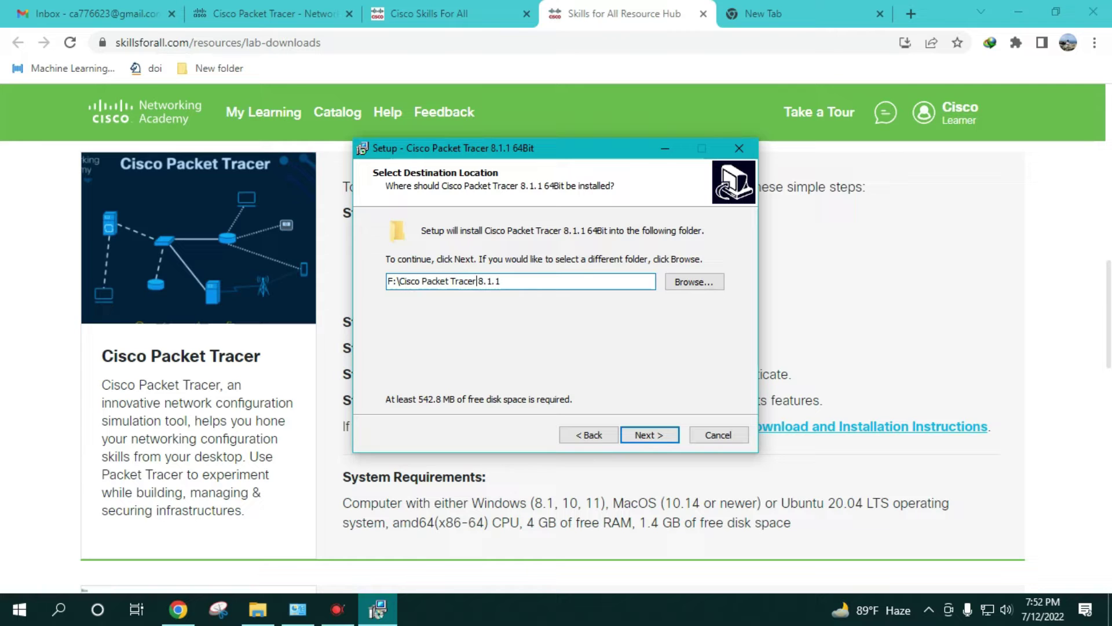
type("NV")
left_click(648, 440)
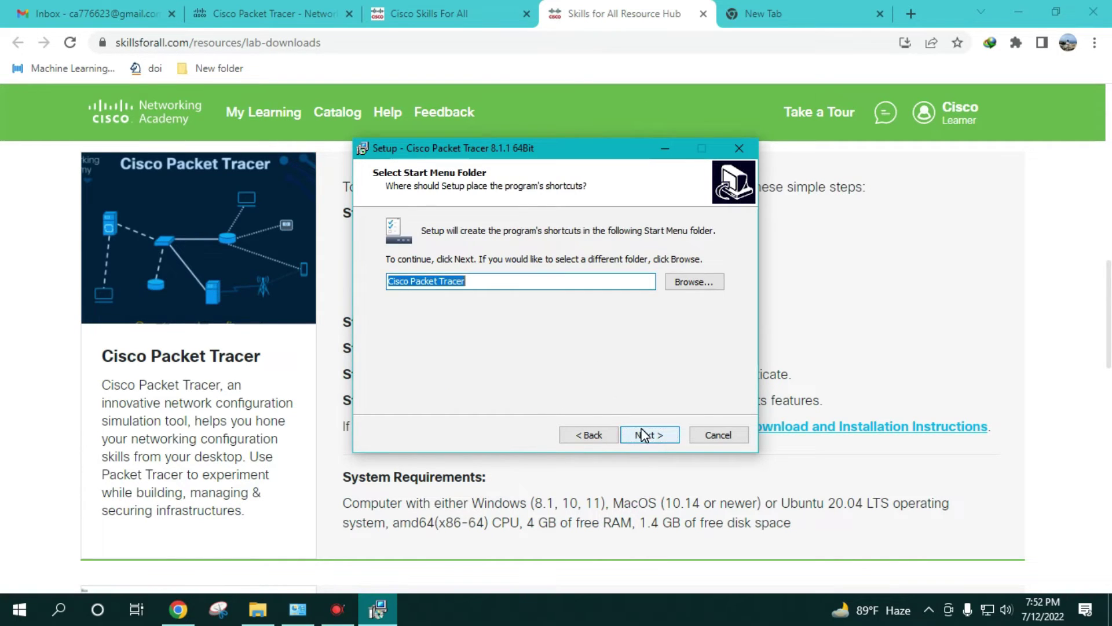
- Install with the default Start Menu folder and desktop shortcut, then finish setup
left_click(655, 436)
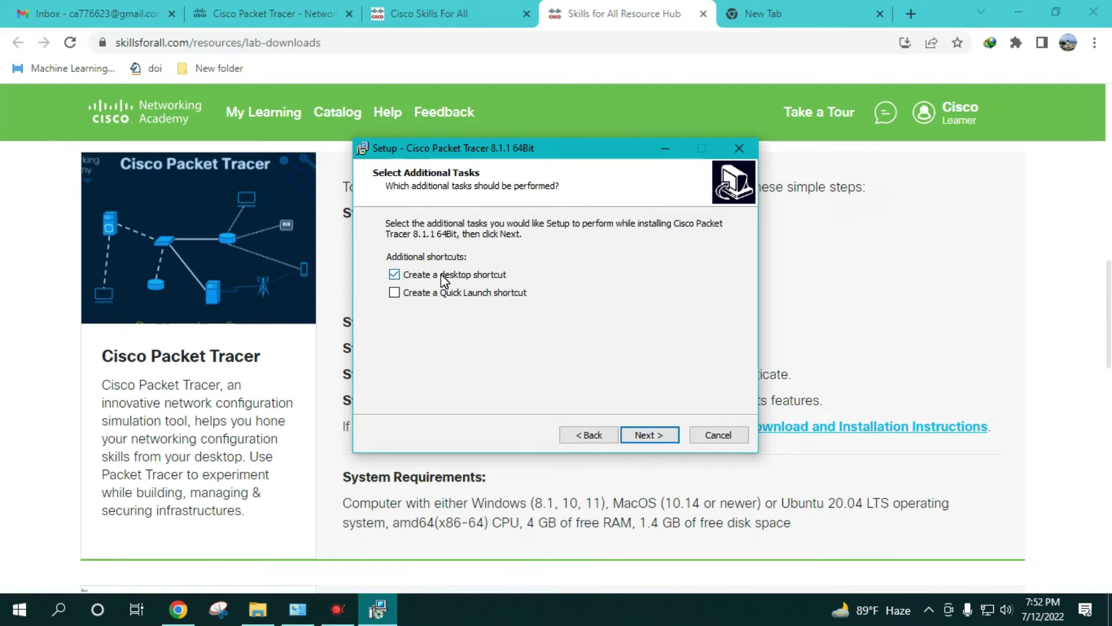
left_click(646, 436)
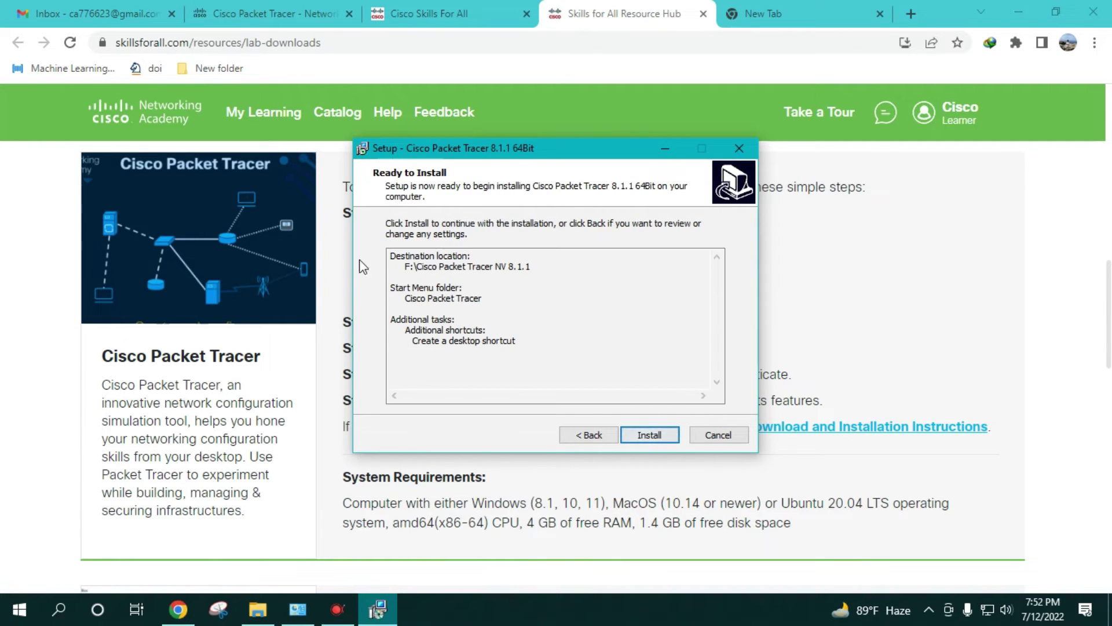
left_click(664, 439)
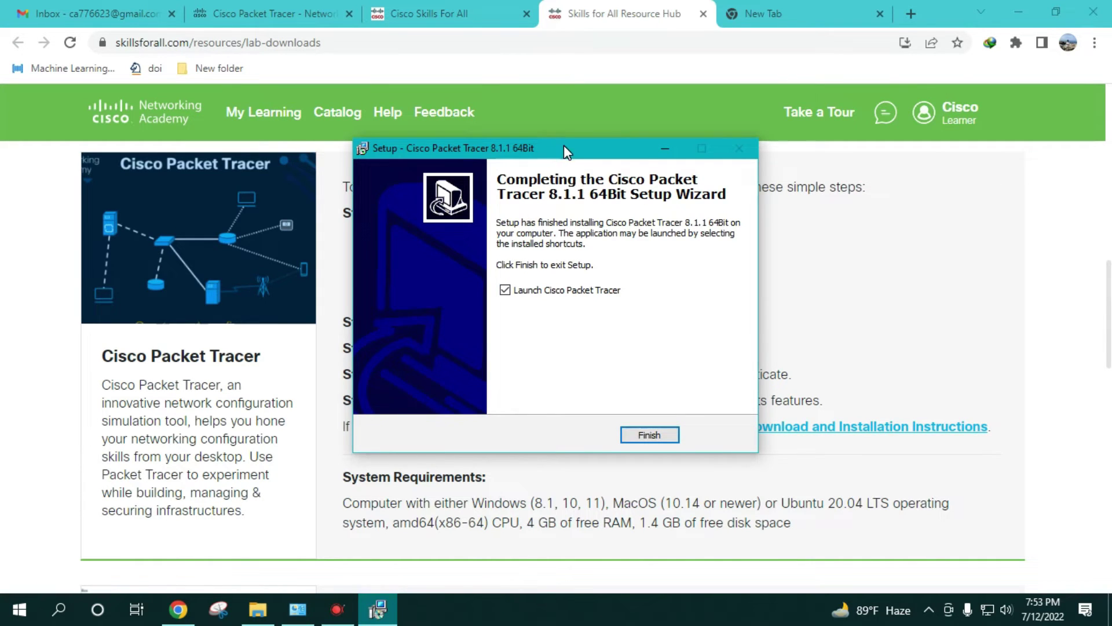
left_click_drag(564, 145, 560, 140)
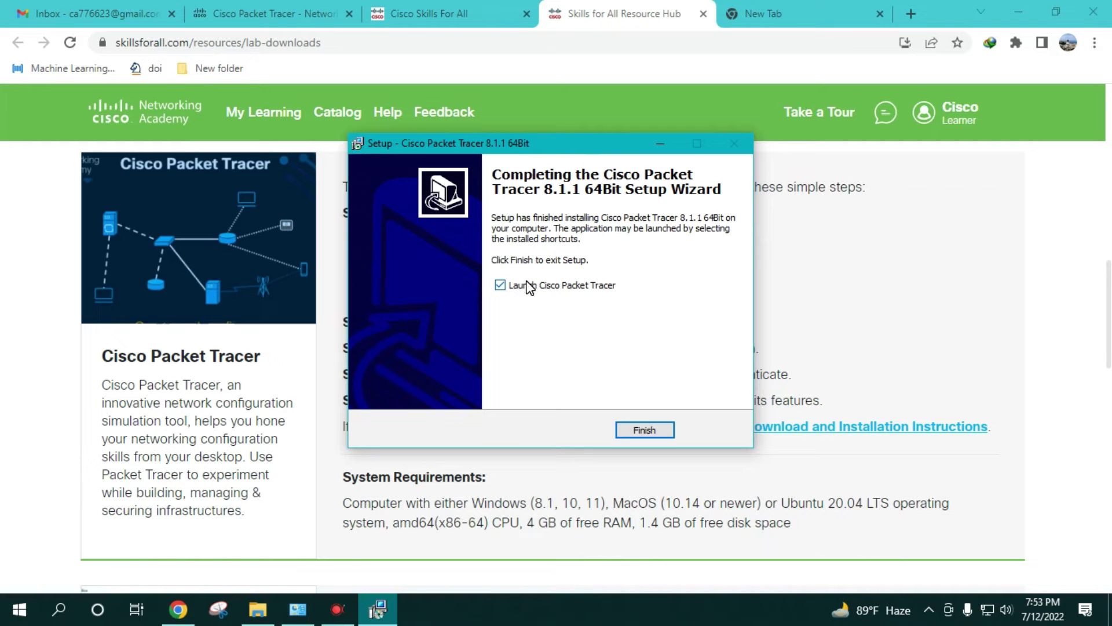
left_click(640, 430)
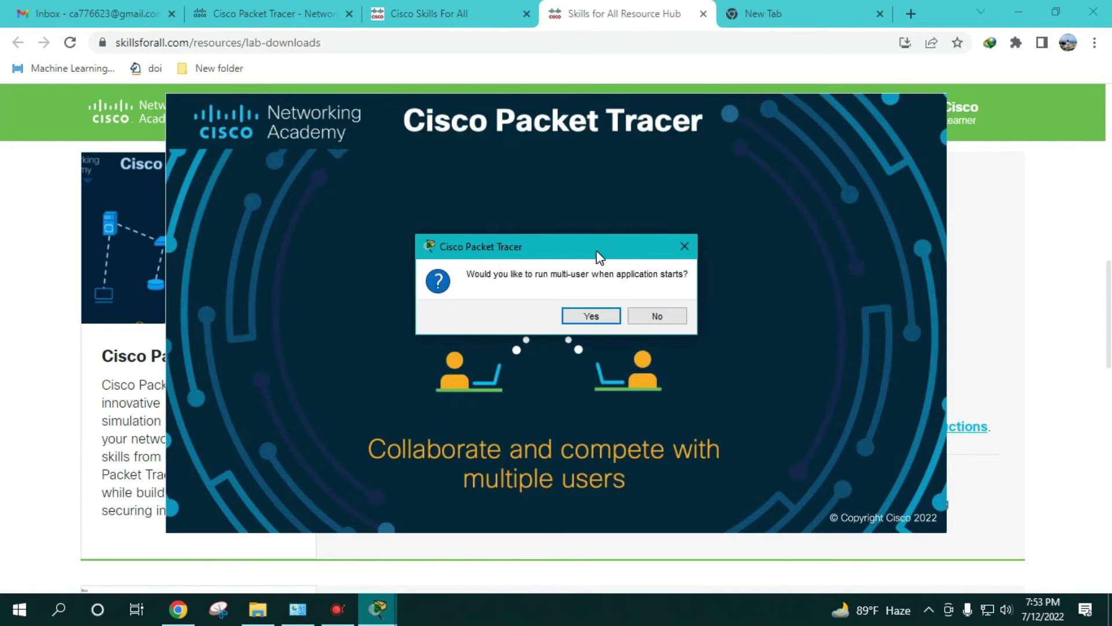
- Answer No to running Packet Tracer as multi-user at startup
left_click_drag(606, 258, 587, 227)
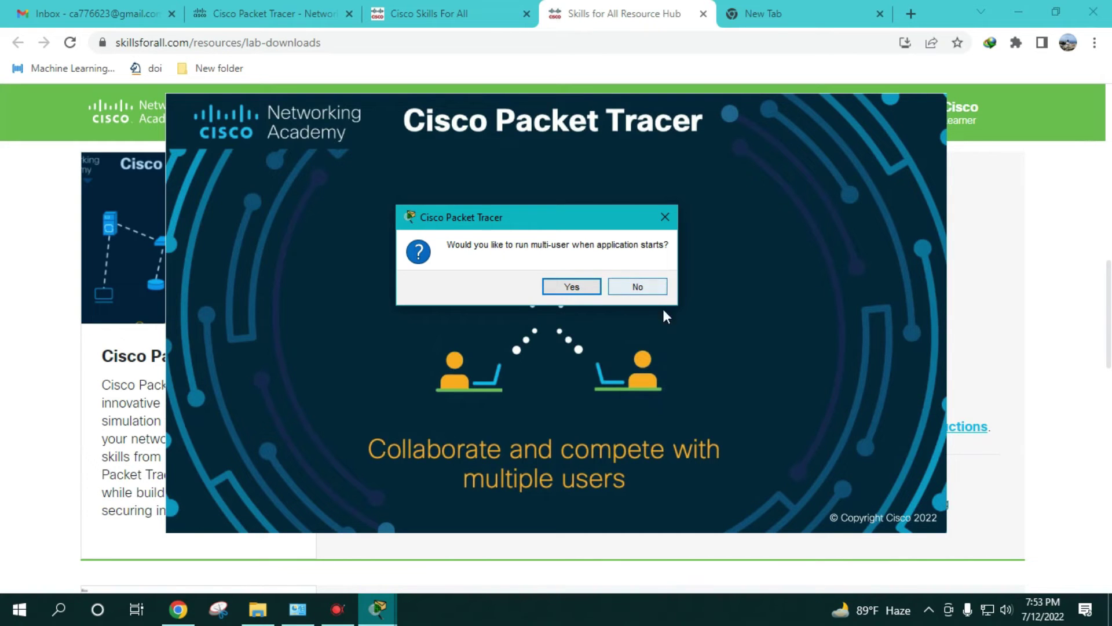
left_click(640, 287)
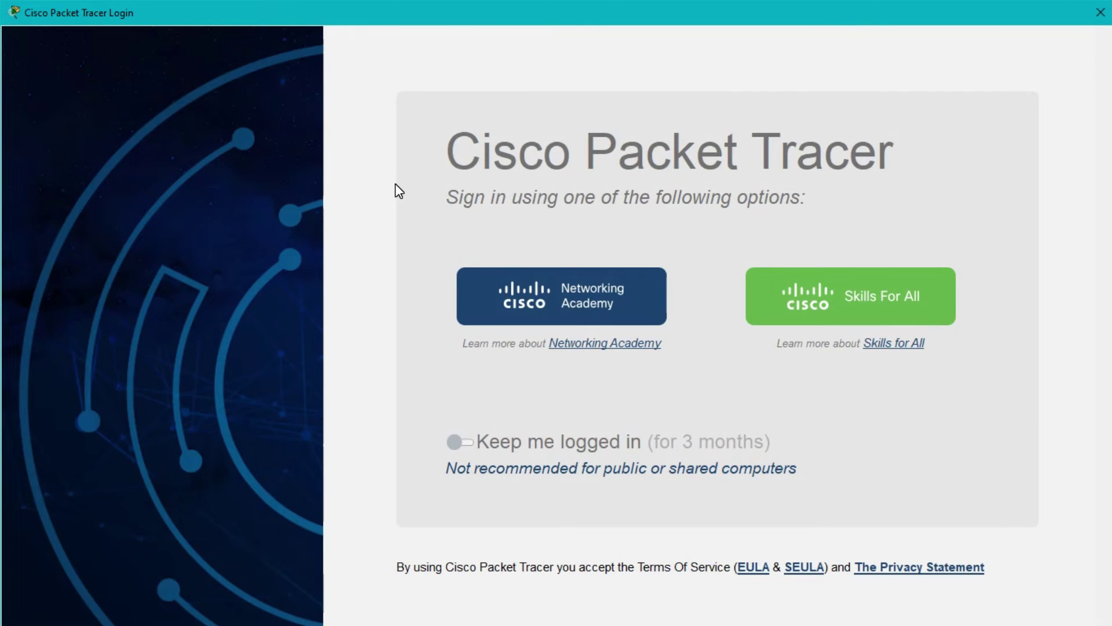
- Move the Cisco Packet Tracer Login window back to the top-left corner of the screen
left_click_drag(450, 17, 462, 254)
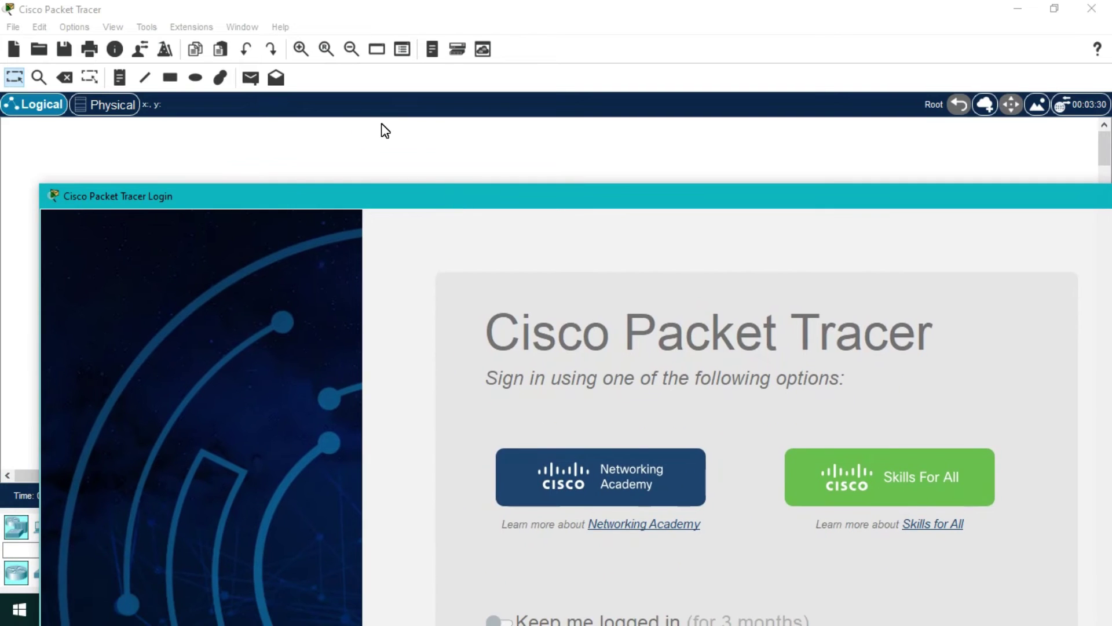
left_click(410, 78)
left_click_drag(465, 209, 423, 21)
left_click(521, 129)
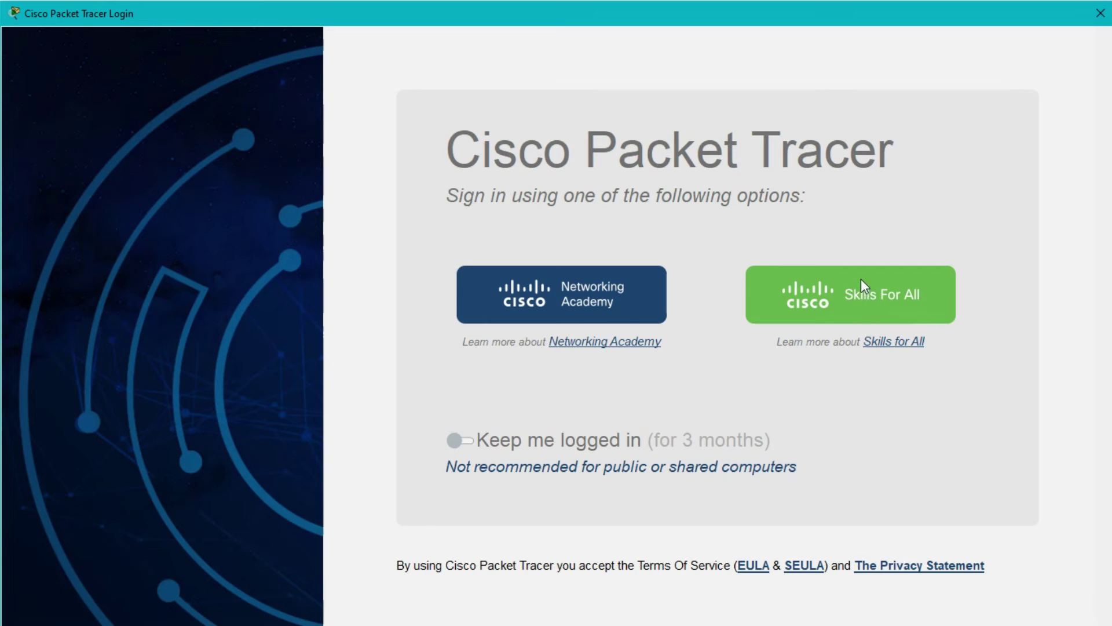
- Sign in via Skills For All with the account e-mail and pasted password
left_click(883, 294)
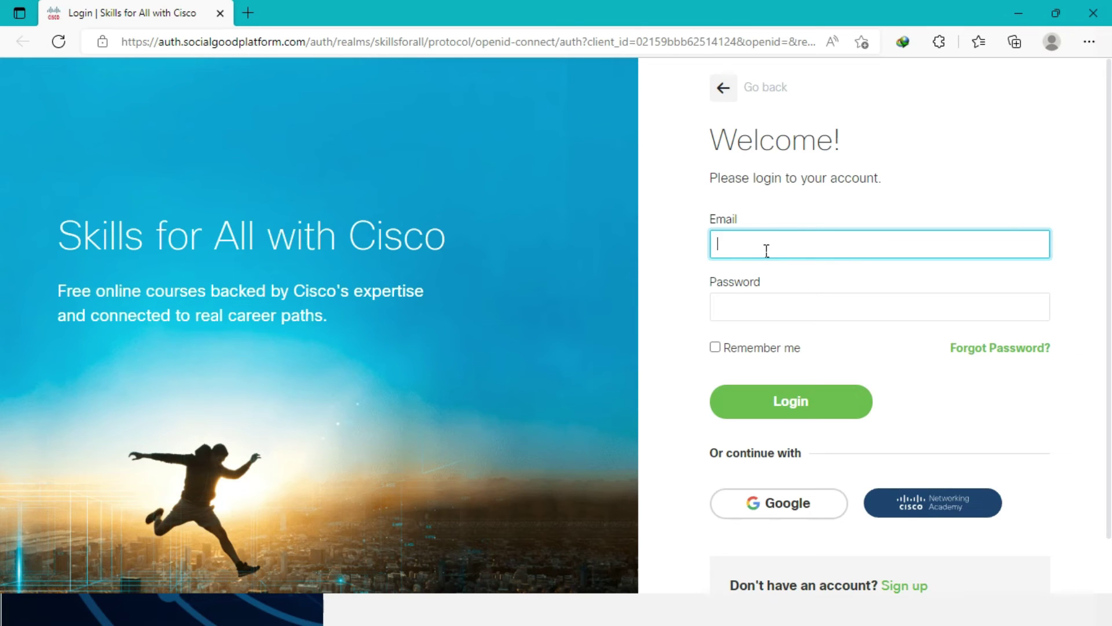
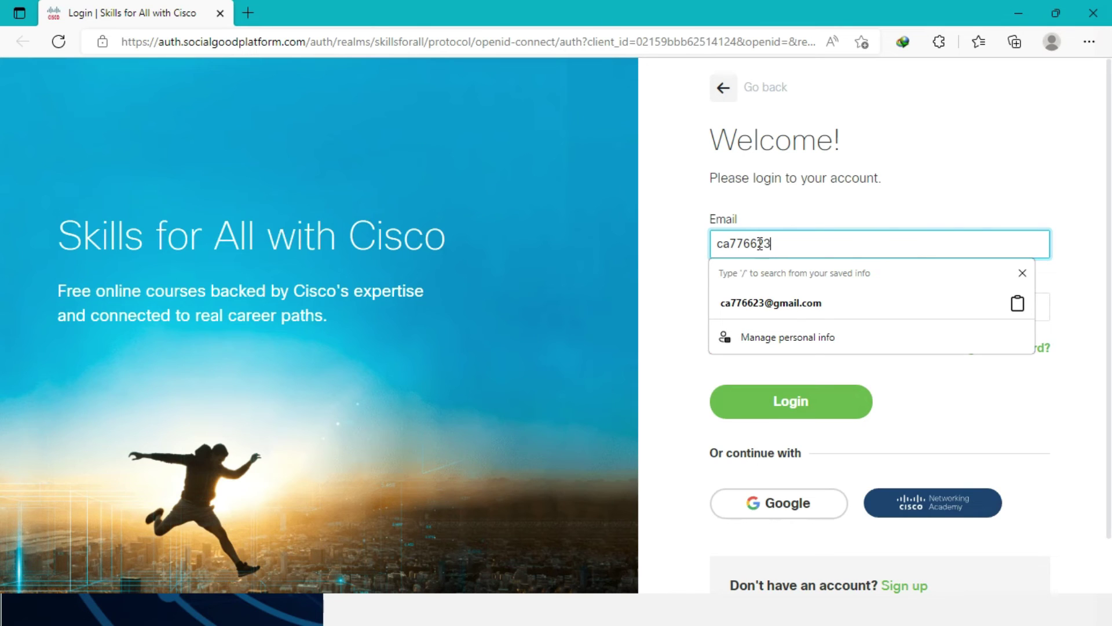
left_click(812, 321)
left_click(800, 311)
key("ctrl+v")
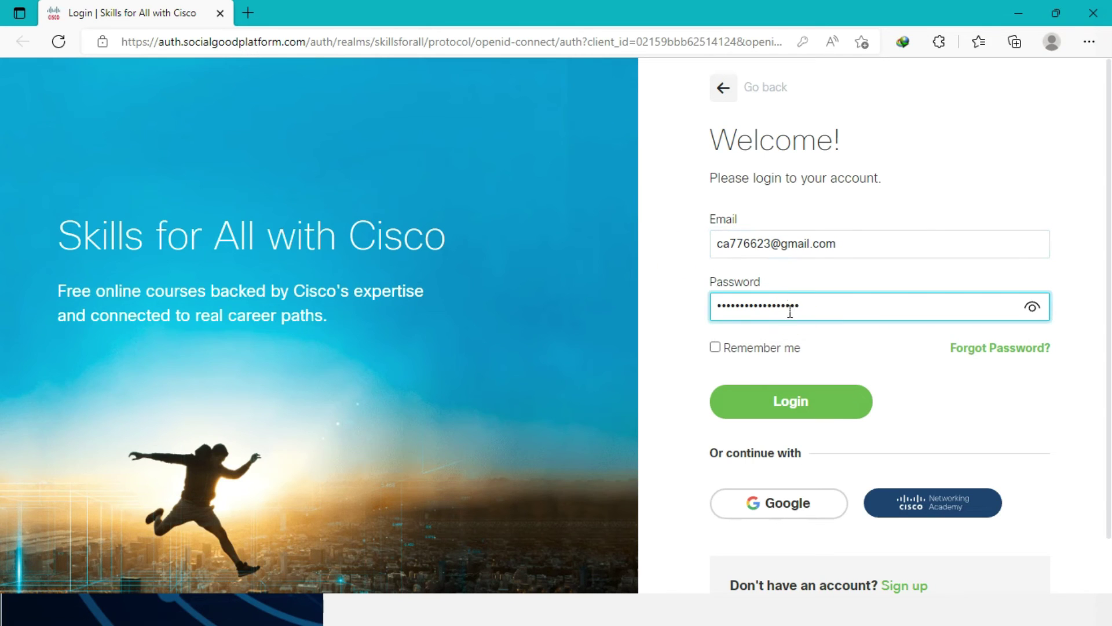
left_click(886, 207)
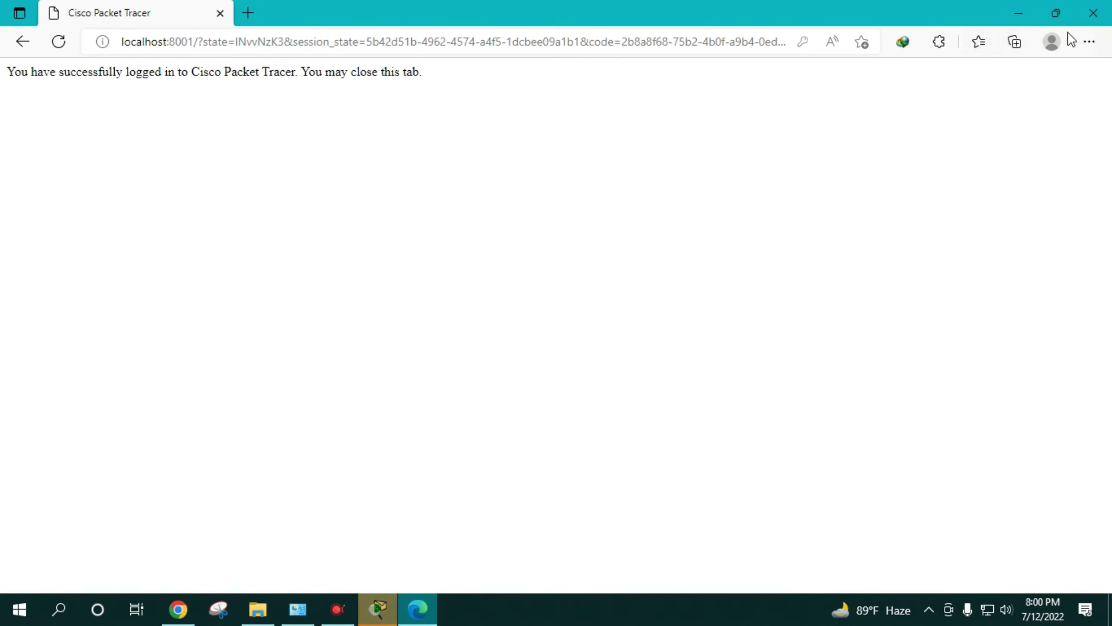
- Close the browser and look through Packet Tracer's menu bar, leaving no menu open
left_click(1093, 13)
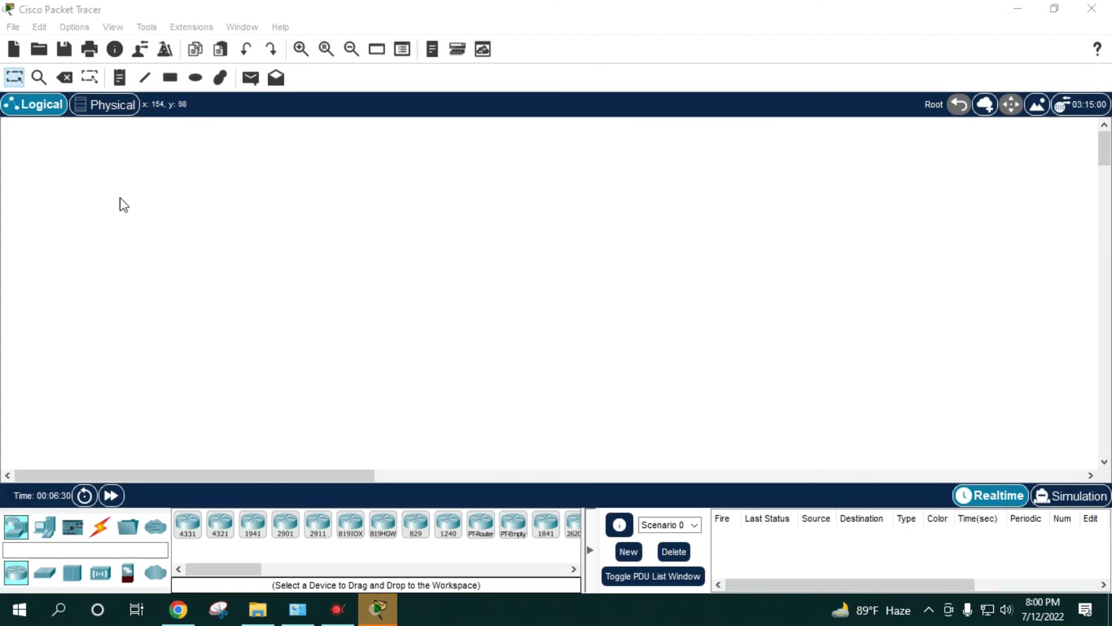
left_click(63, 50)
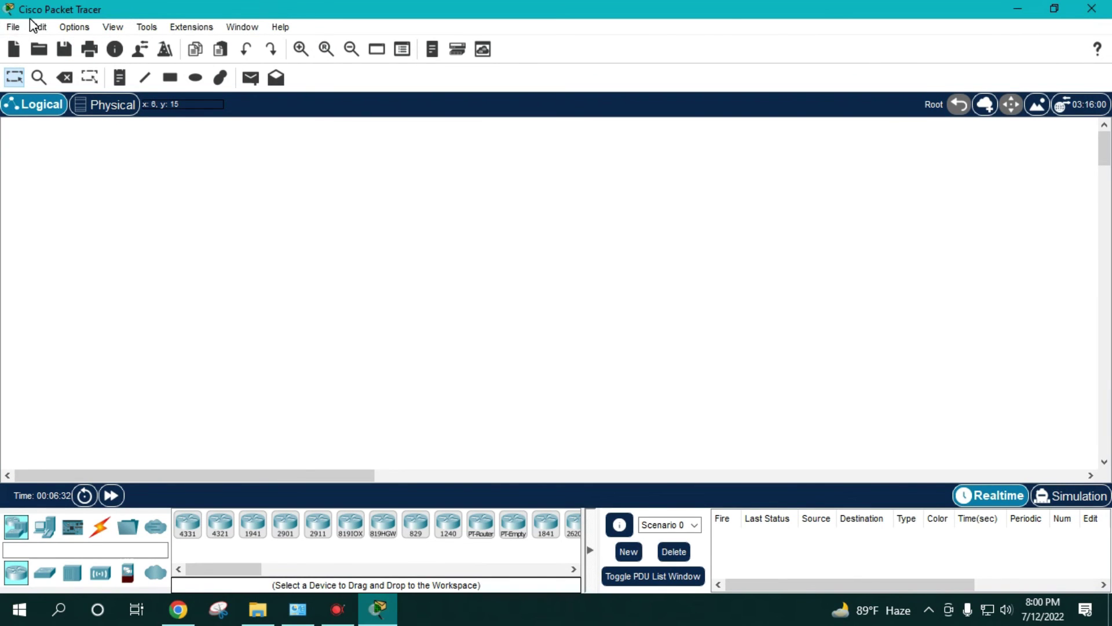
left_click(168, 28)
mouse_move(121, 30)
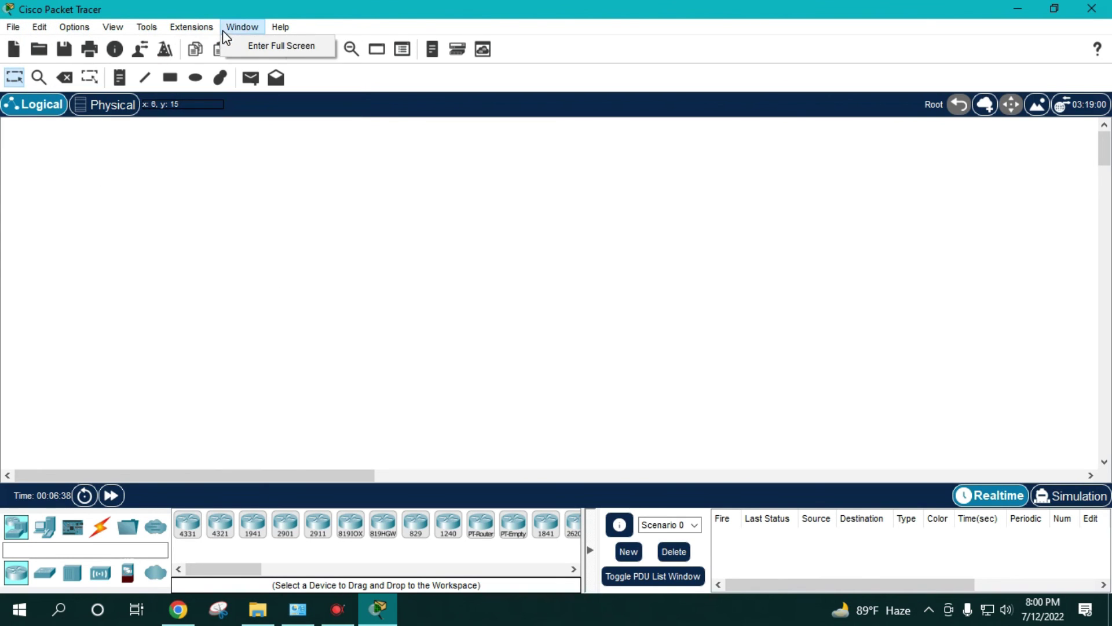
mouse_move(285, 30)
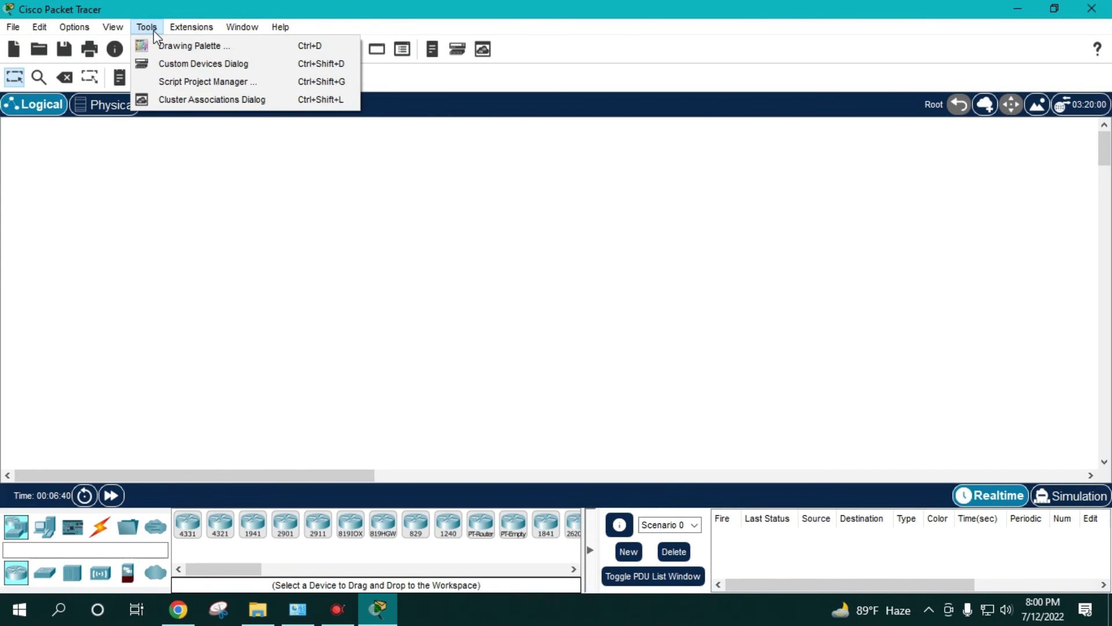
mouse_move(177, 34)
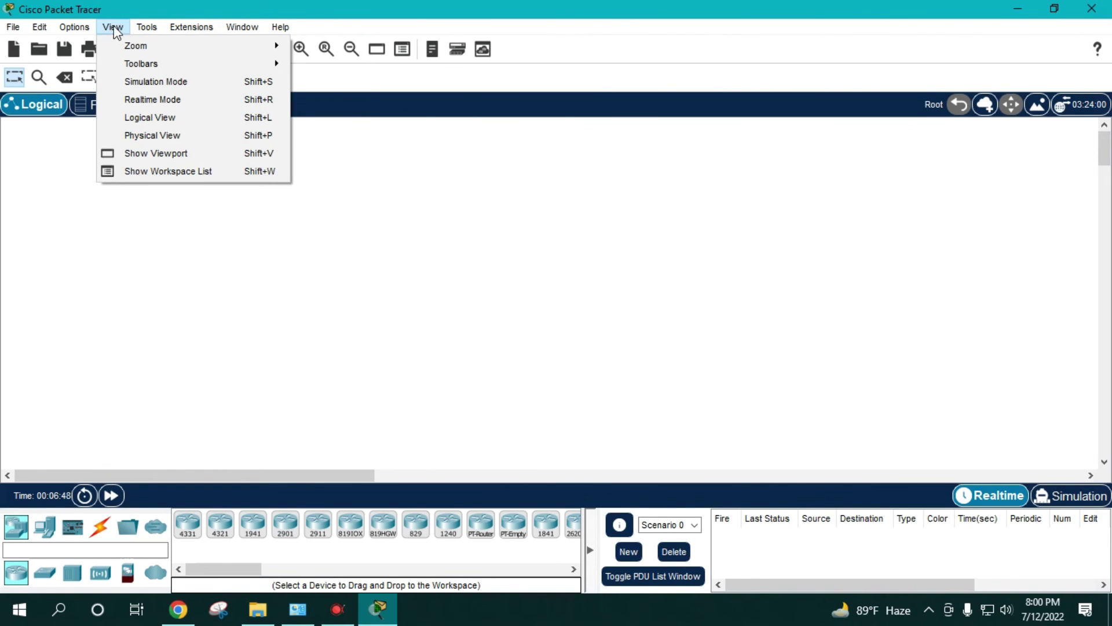
mouse_move(40, 30)
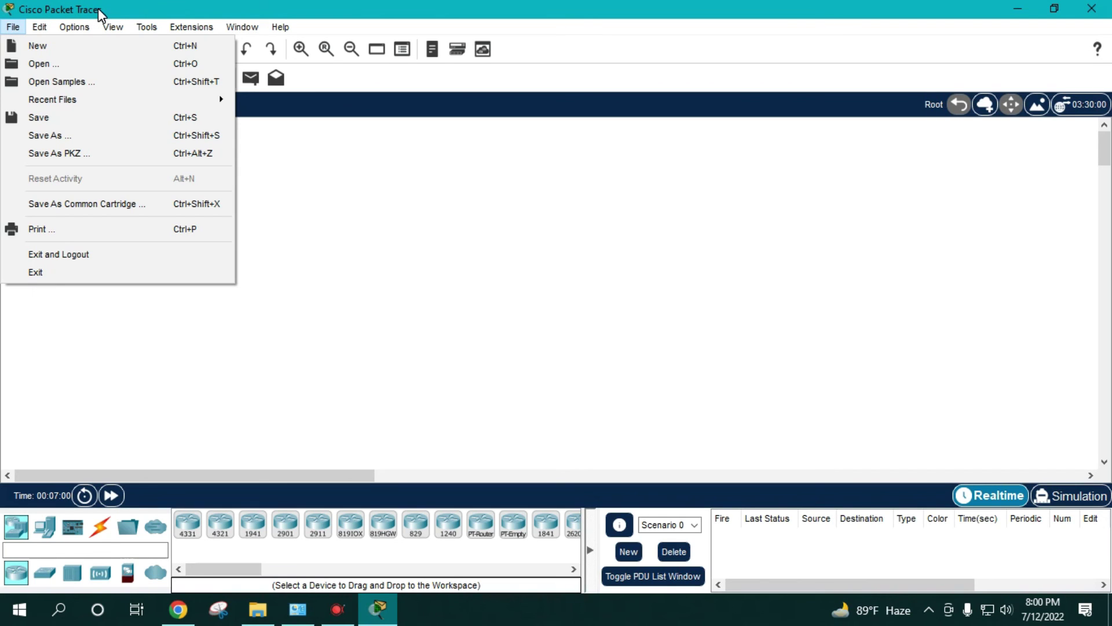
left_click(182, 8)
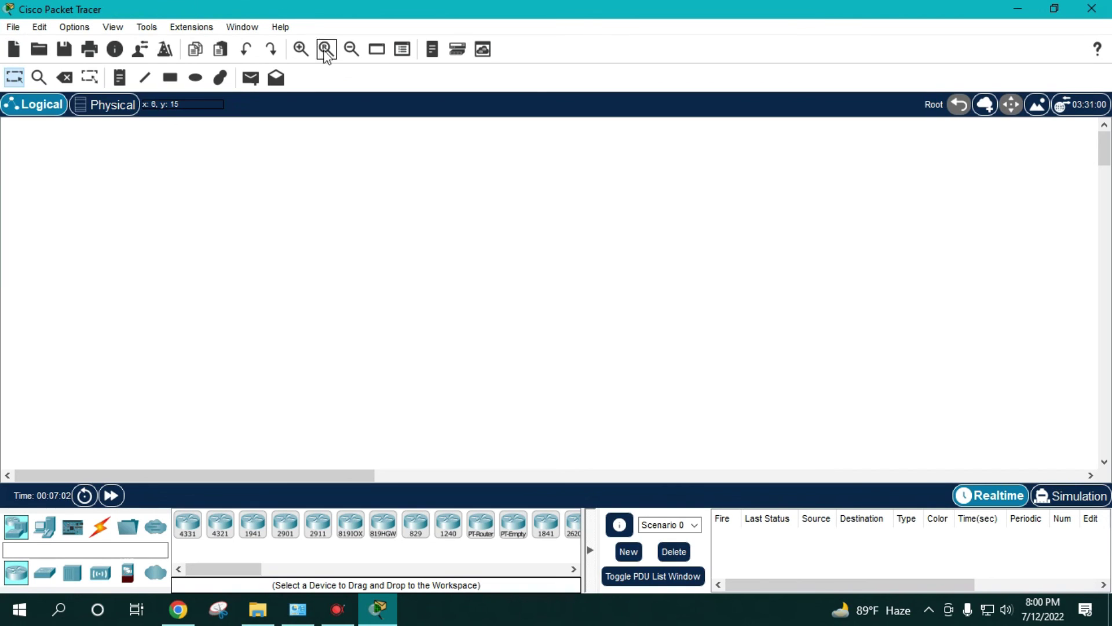